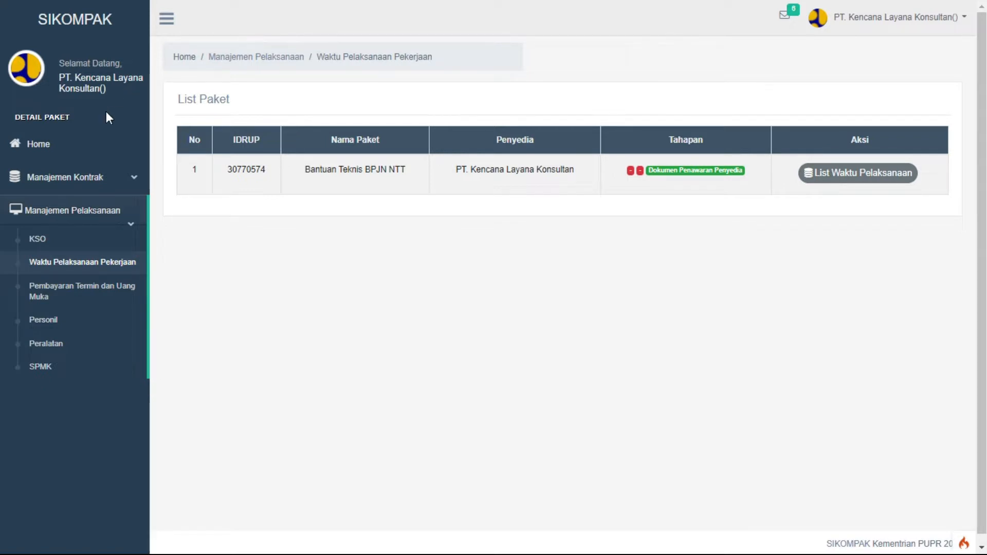
Open the change request form for the execution time of the Bantuan Teknis BPJN NTT package
left_click(121, 216)
left_click(121, 211)
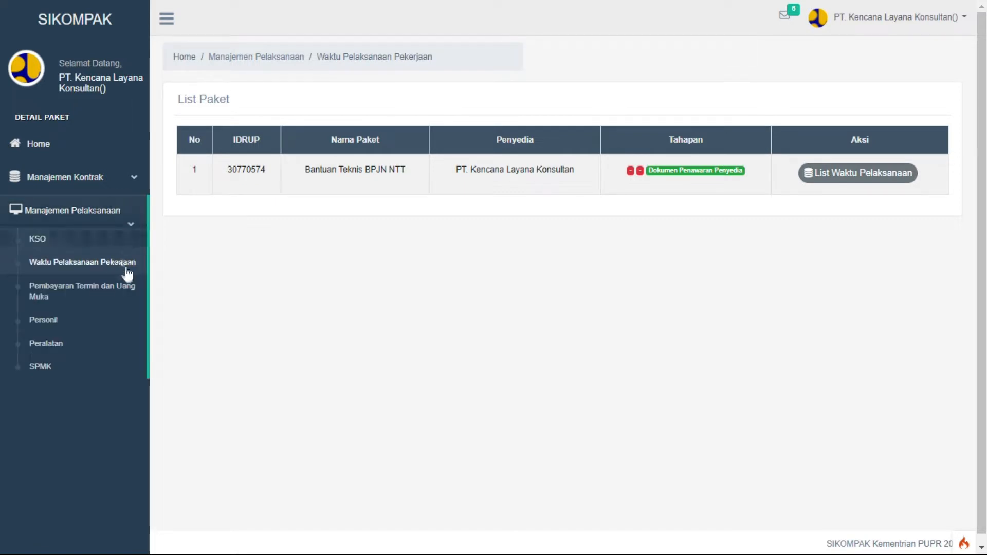
left_click(127, 275)
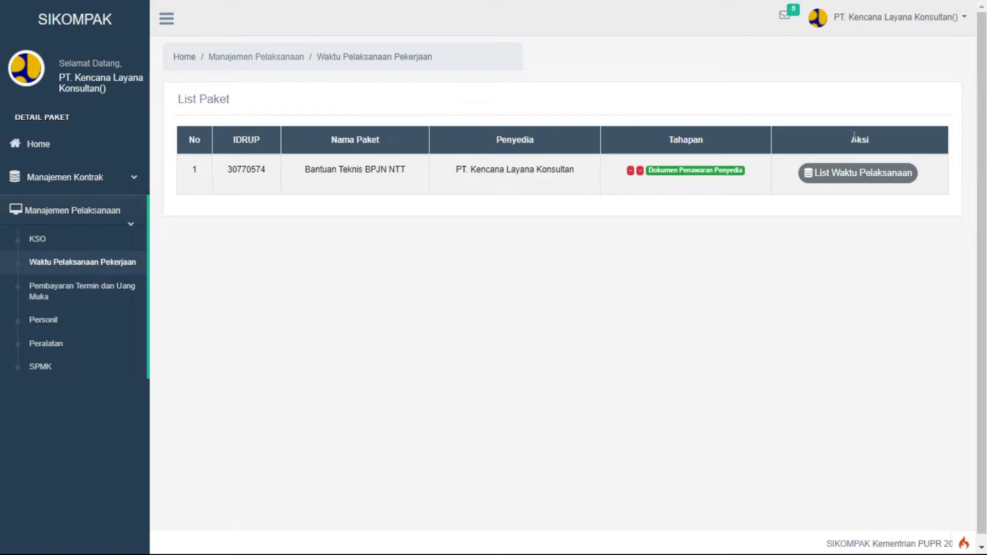
left_click(866, 175)
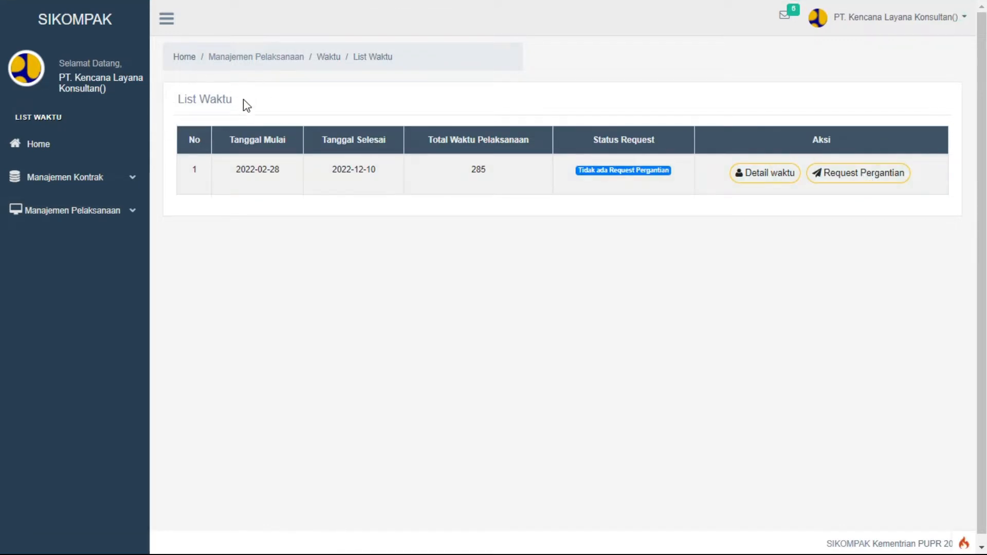
left_click(856, 173)
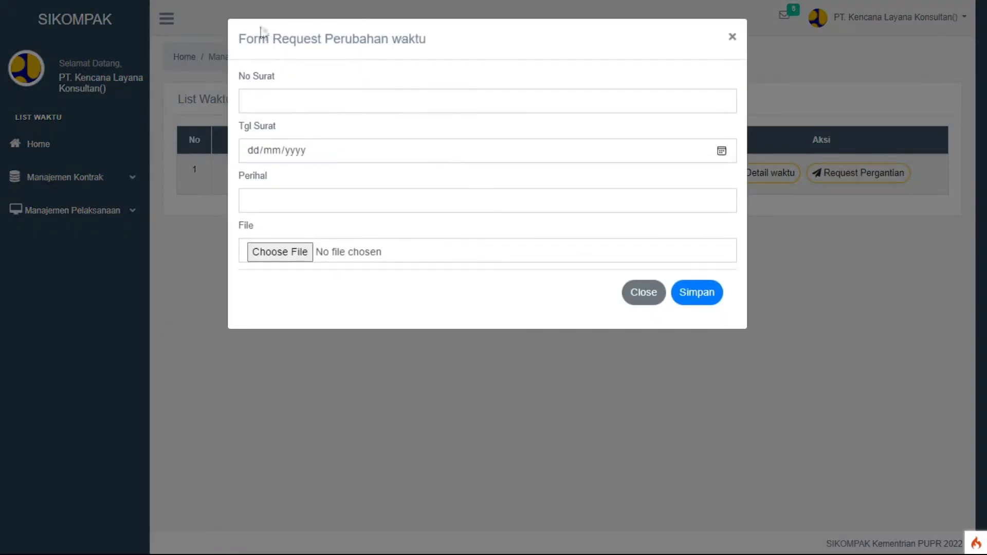
Fill in the request with No Surat 021/REQ.WAKTU/KLK/V/2022, Tgl Surat 11/05/2022 and Perihal "Surat Pengajuan Perubahan Waktu Pelaksanaan"
left_click(286, 103)
type("021/REQ/WAKTU/KLK")
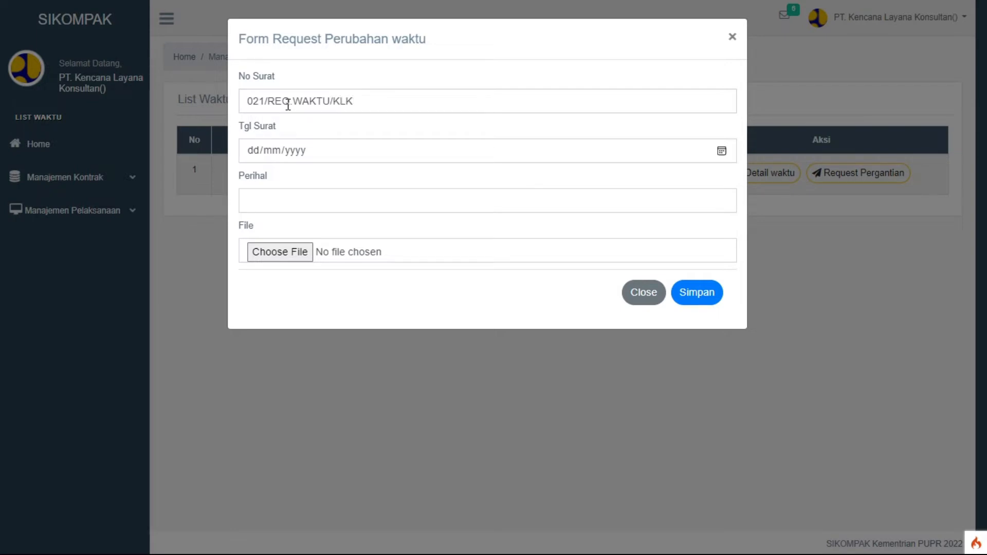
type("/V/2022")
left_click(722, 151)
left_click(309, 242)
left_click(293, 202)
type("Surat Pengajuan Perubahan Waktu Pelaksanaan")
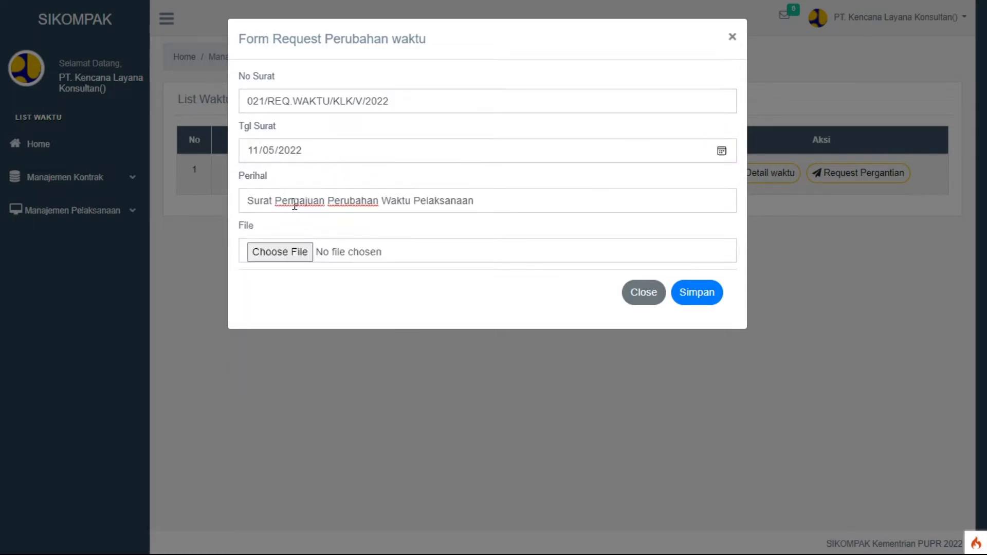
Attach Surat Pengajuan Pergantian Waktu Pelaksanaan.pdf to the time change request and save it
left_click(268, 259)
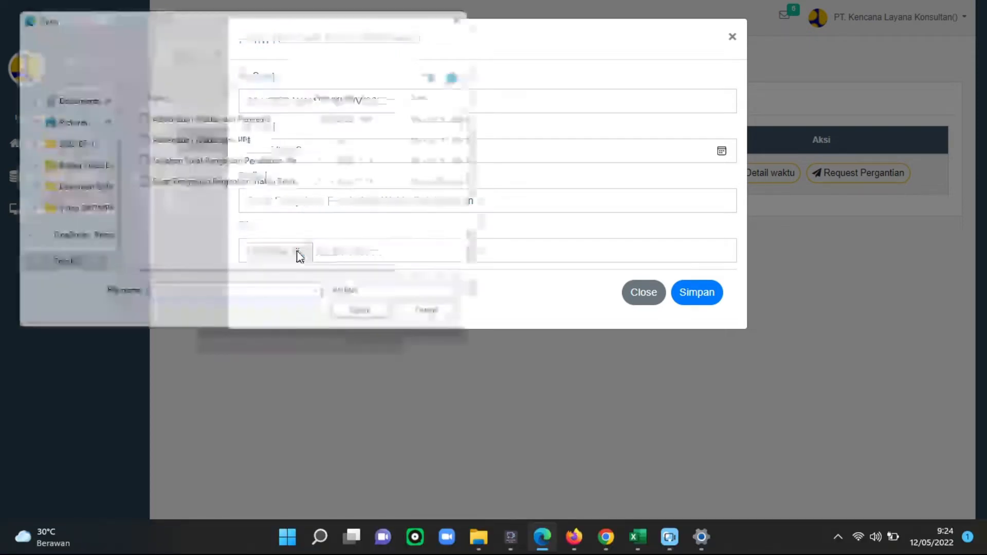
left_click(241, 185)
left_click(371, 322)
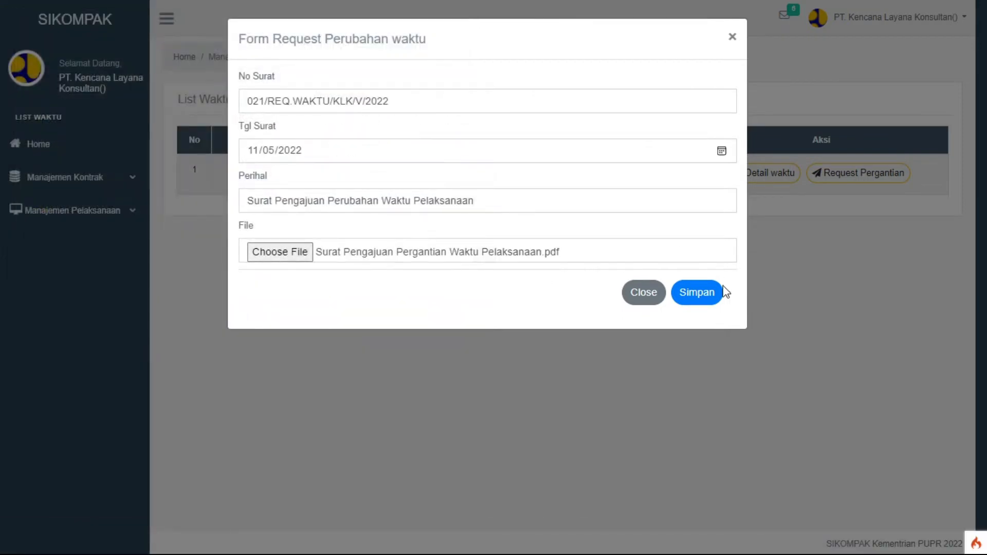
left_click(709, 297)
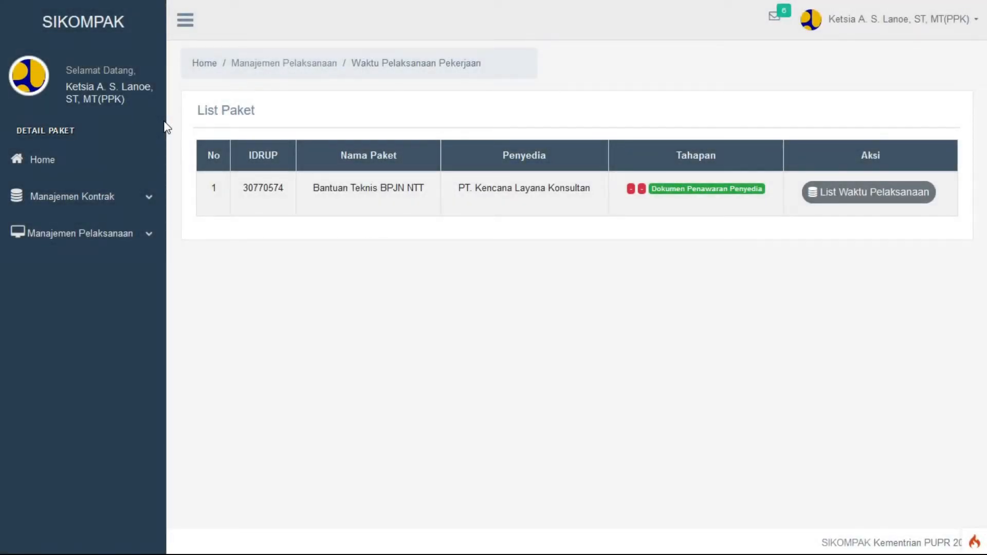
In the PPK account, open the response form for the package's execution time change request
left_click(142, 240)
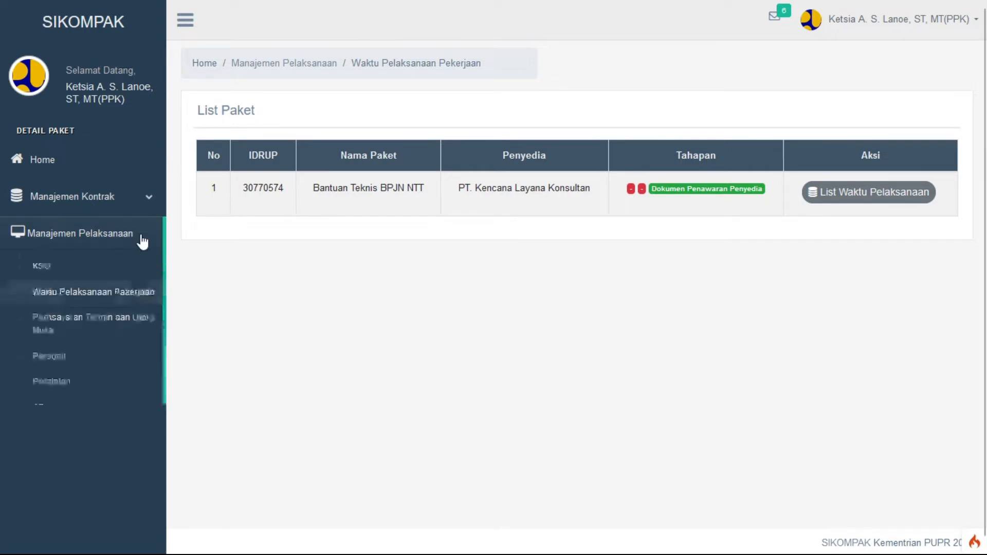
left_click(139, 302)
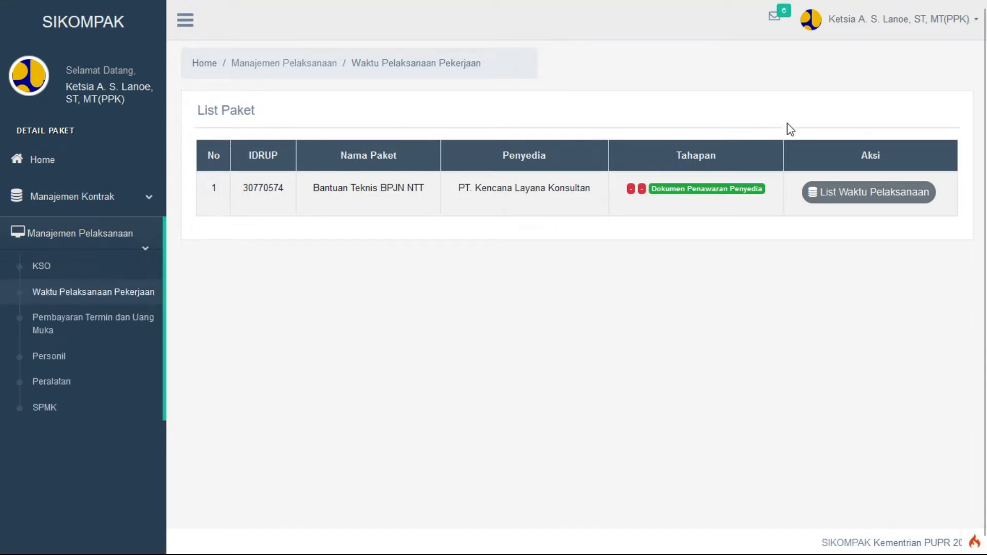
left_click(854, 197)
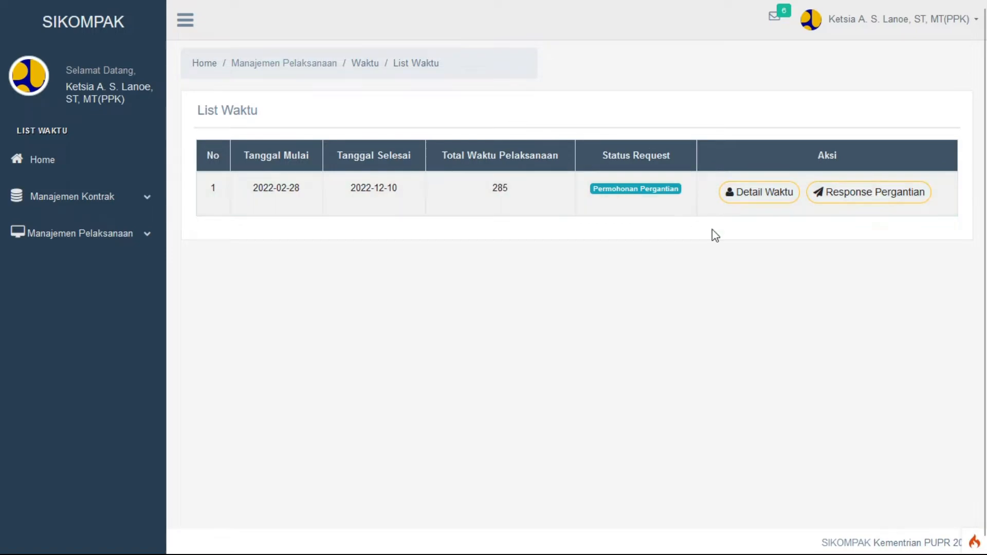
left_click(855, 197)
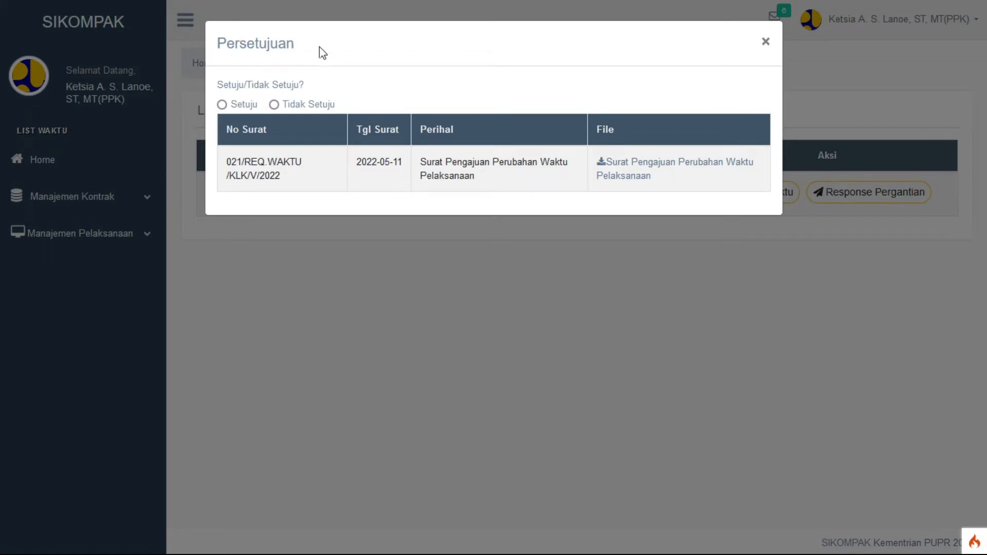
Choose Tidak Setuju and enter reply letter 006/JWB.REQ.WAKTU/PPK/V/2022, dated 11/05/2022, with Perihal "Jawaban Surat Pengajuan Perubahan Waktu Pelaksanaan"
left_click(274, 105)
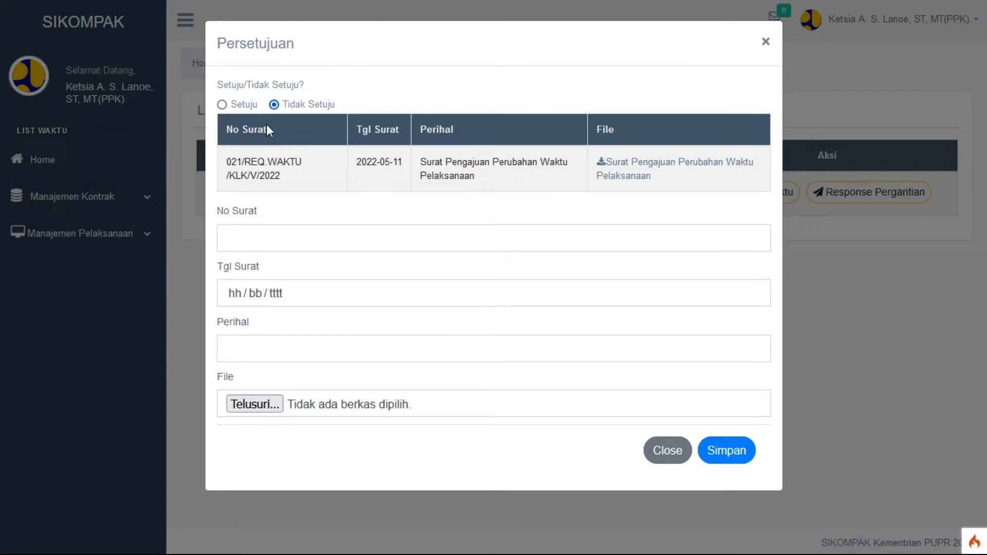
left_click(262, 240)
type("006/JWB.REQ.WAKTU/PPK/V/2022")
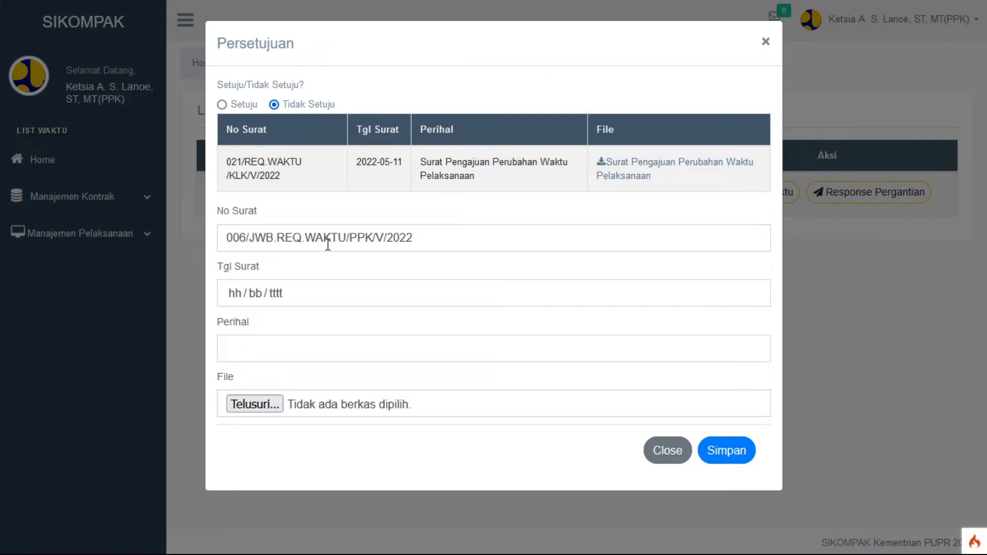
left_click(696, 294)
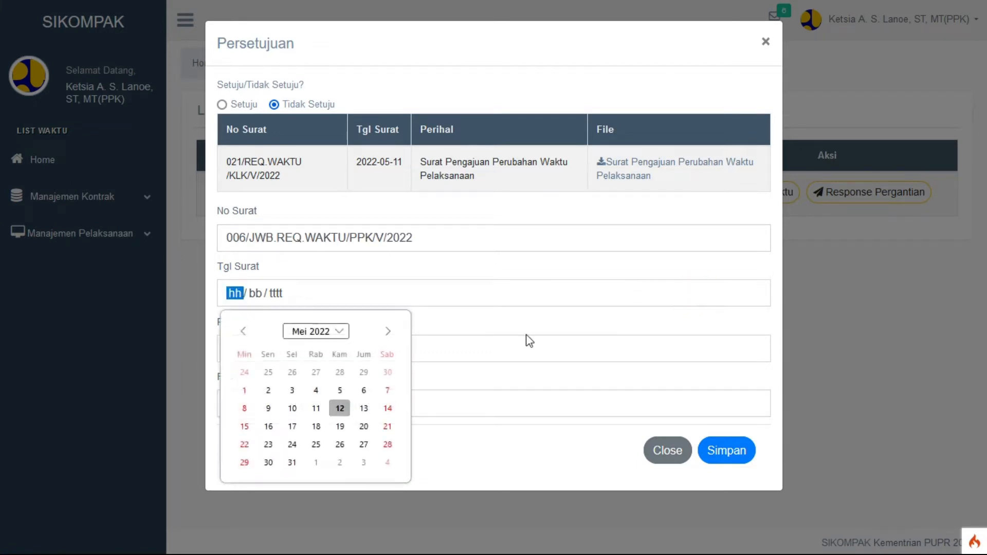
left_click(316, 408)
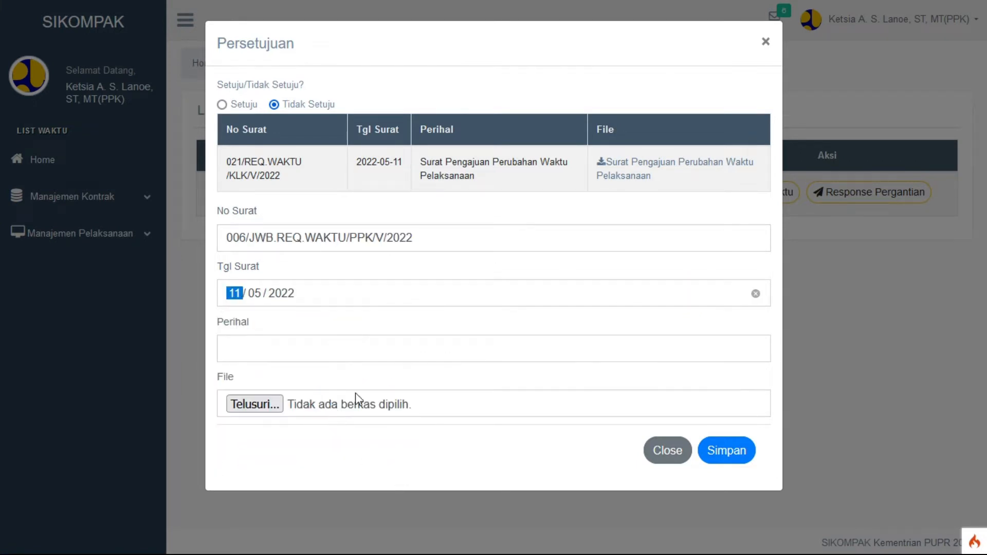
left_click(508, 349)
type("Jawaban Surat Pengajuan Perubahan Waktu Pelaksanaan")
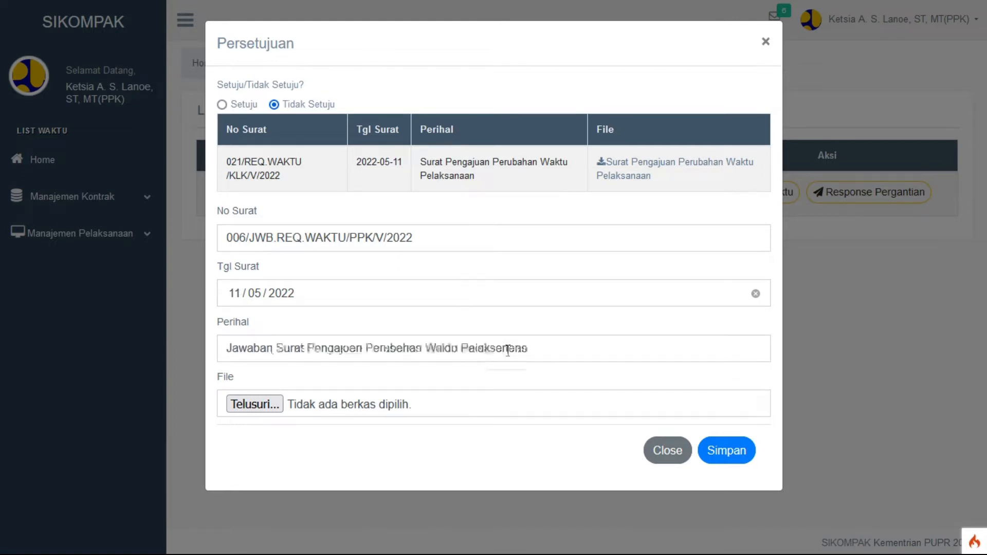
Attach Jawaban Surat Pengajuan Perubahan Waktu Pelaksanaan.pdf to the rejection and save the response
left_click(254, 404)
left_click(231, 164)
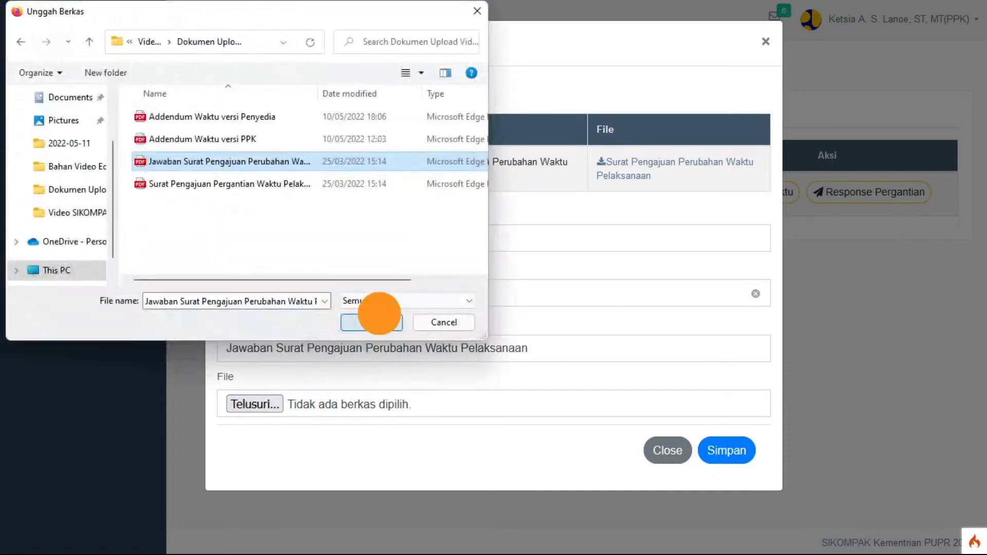
left_click(379, 323)
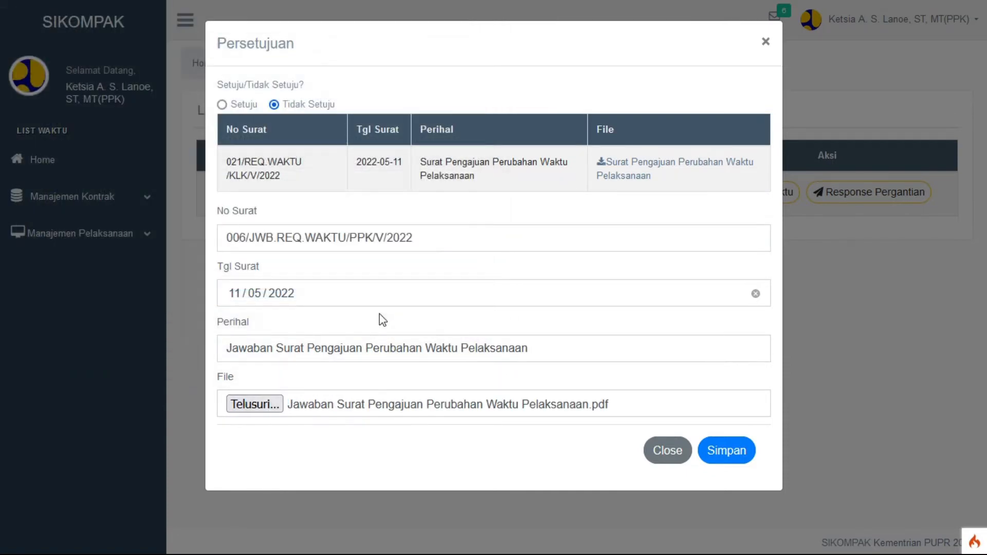
left_click(739, 455)
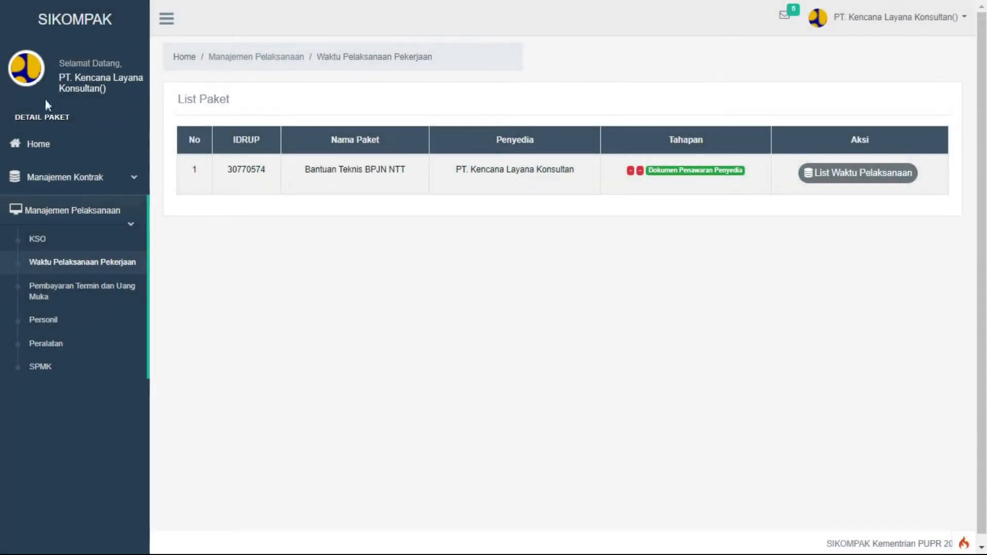
In the provider account, open the package's execution time list to check the request status
left_click(132, 211)
left_click(124, 214)
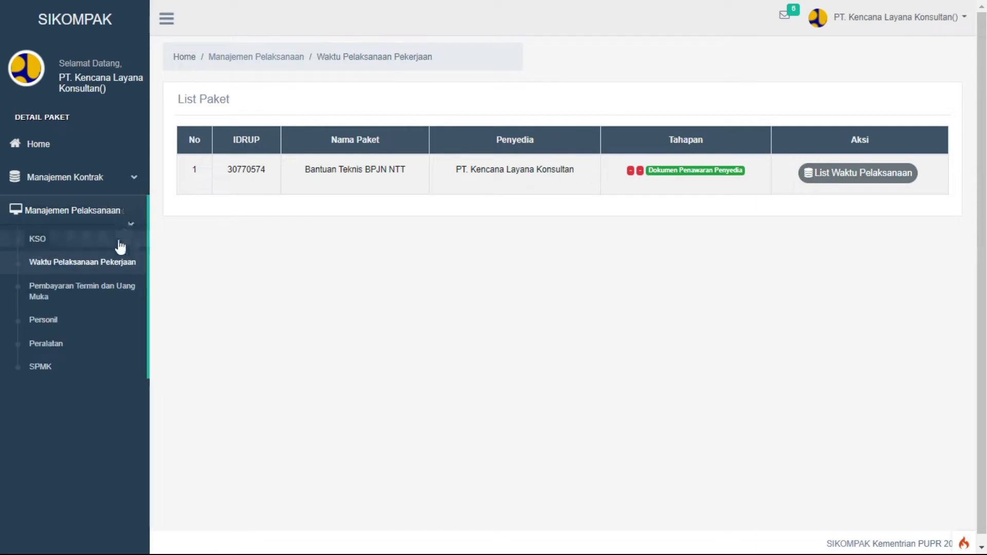
left_click(123, 269)
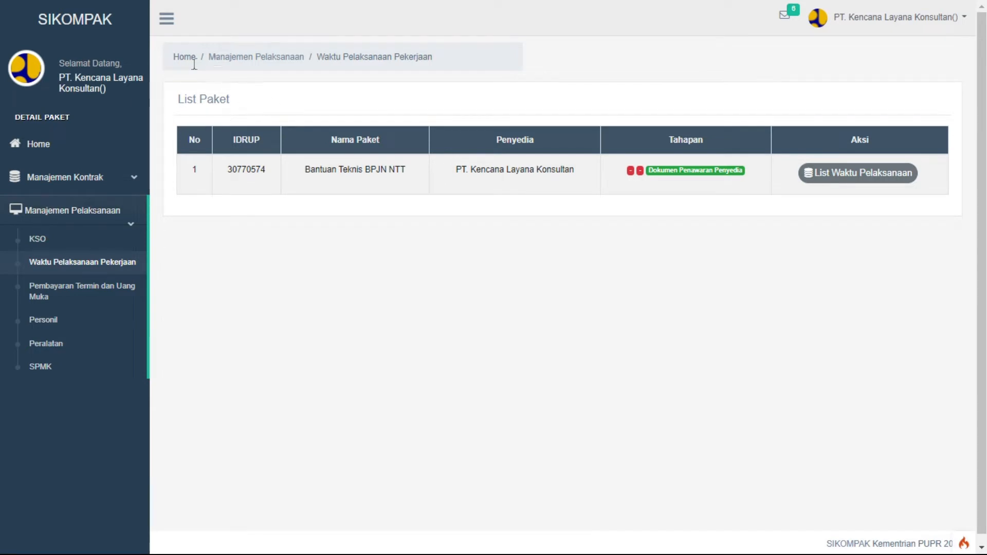
left_click(846, 175)
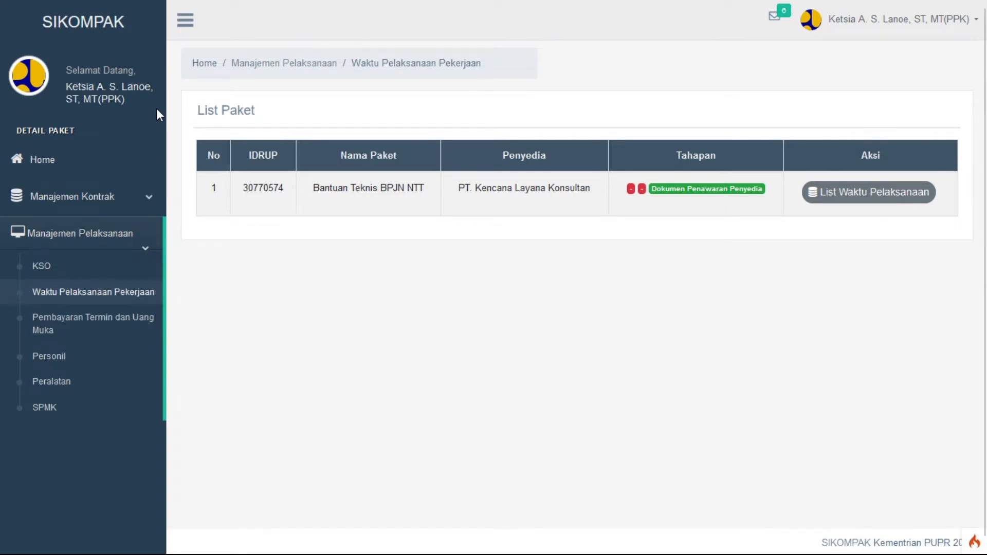
In the PPK account, answer the package's execution time change request with Setuju and save the response
left_click(147, 244)
left_click(147, 242)
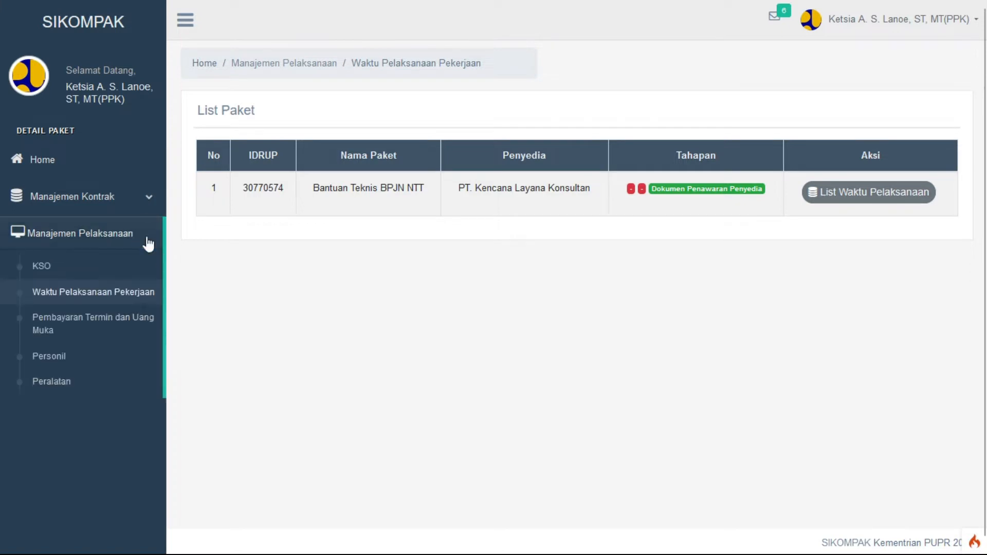
left_click(135, 298)
left_click(868, 198)
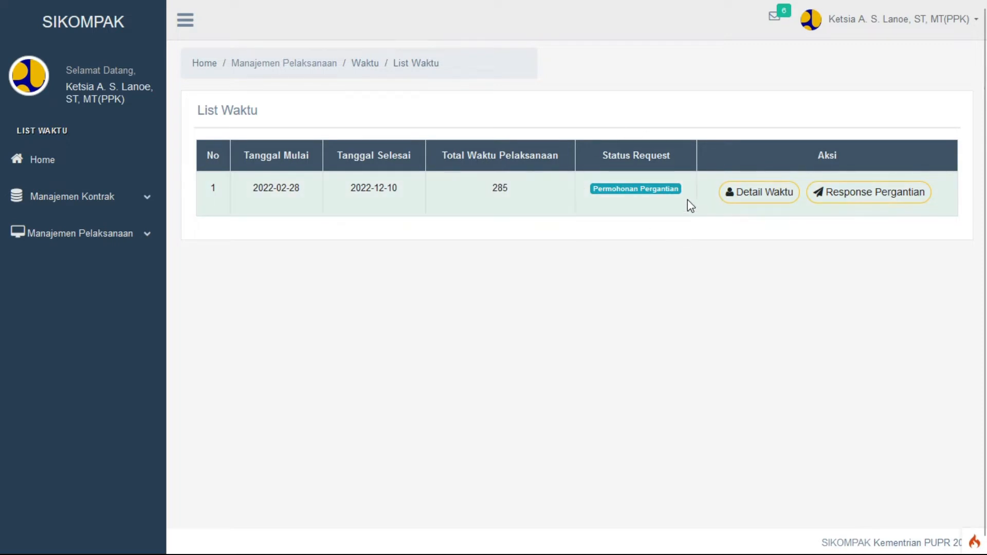
left_click(890, 202)
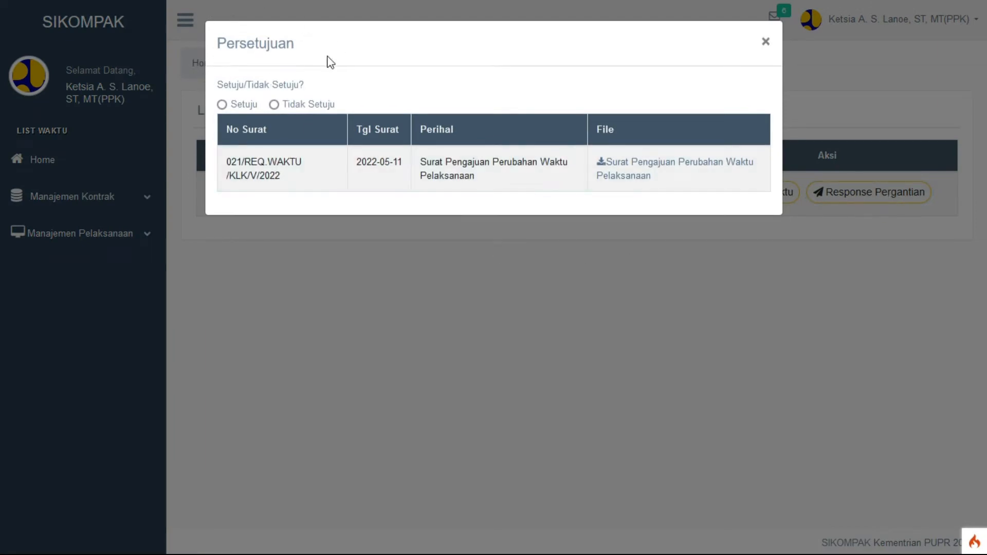
left_click(223, 104)
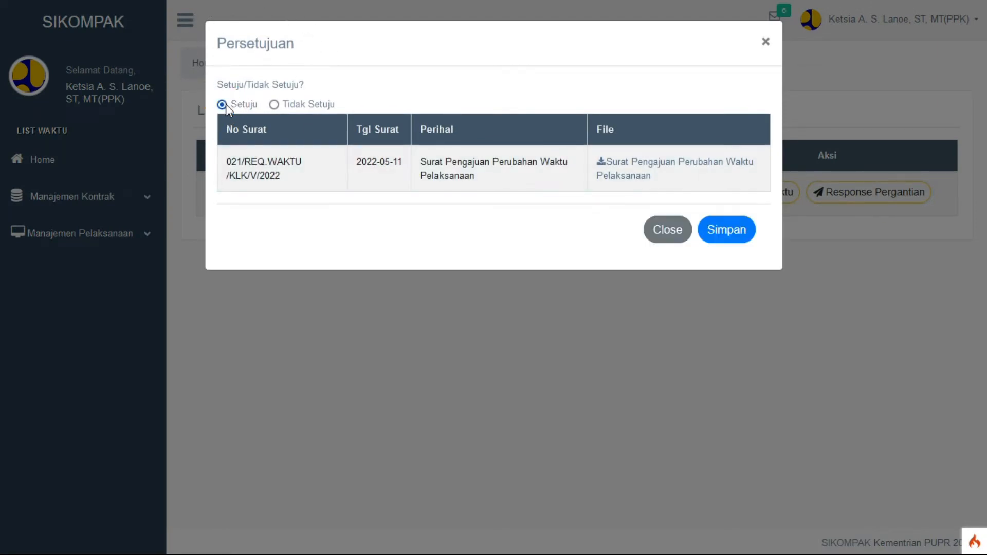
left_click(724, 231)
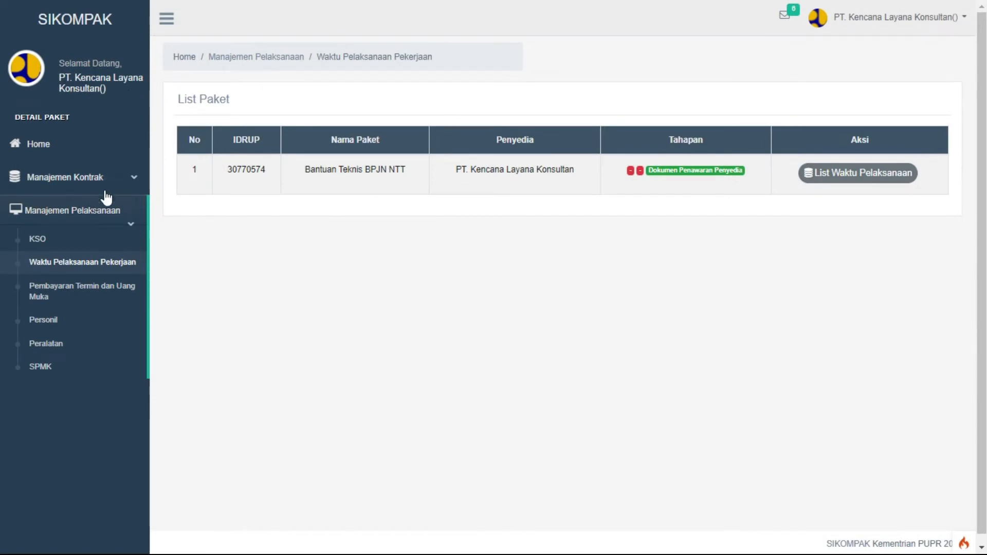
In the provider account, open the input form for changing the package's execution time
left_click(124, 223)
left_click(123, 216)
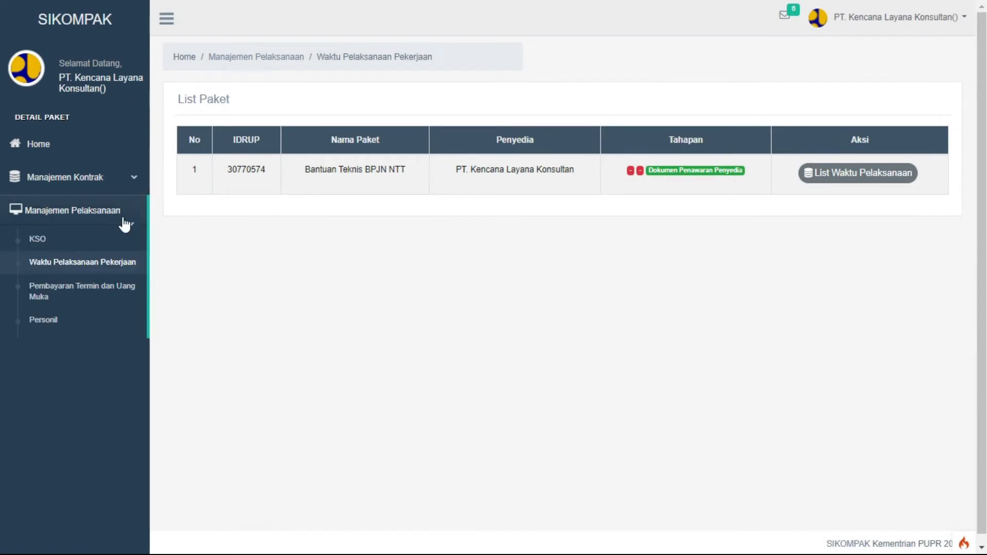
left_click(118, 262)
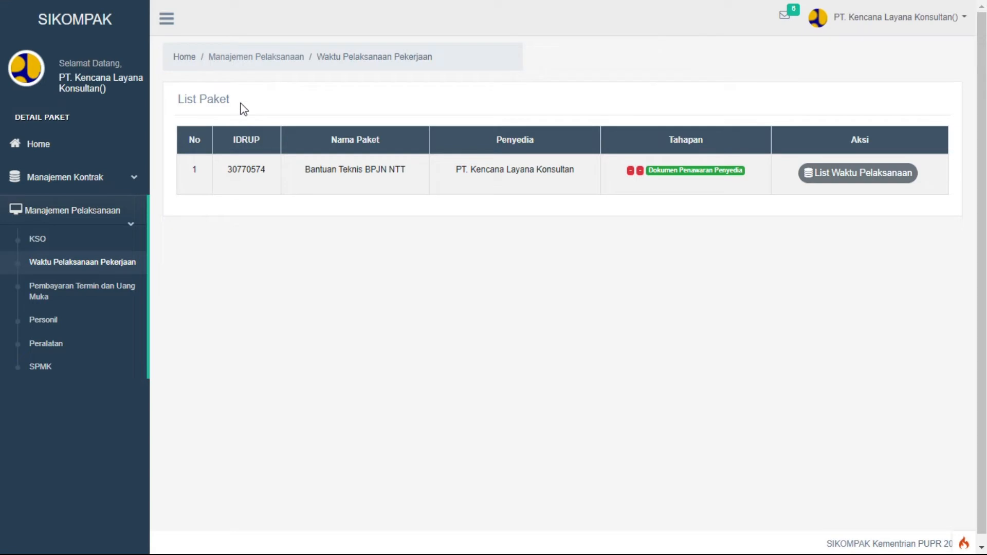
left_click(829, 183)
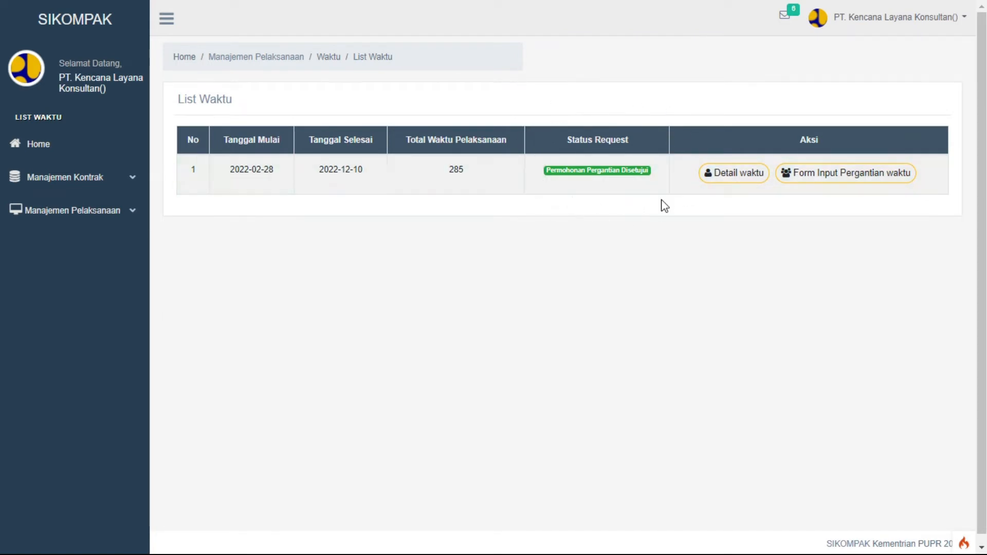
left_click(871, 177)
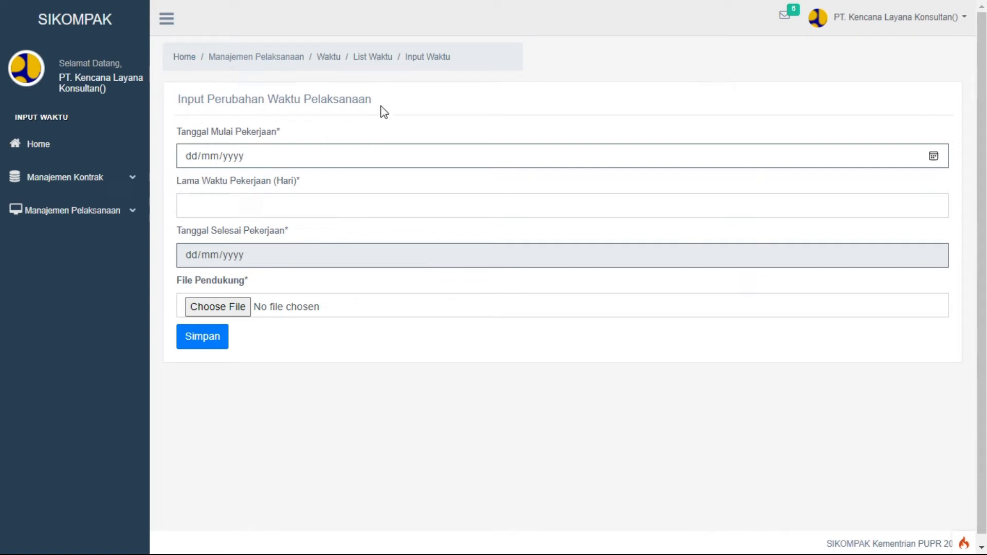
Set Tanggal Mulai Pekerjaan to 28/02/2022 in the execution time change form
left_click(934, 157)
left_click(282, 187)
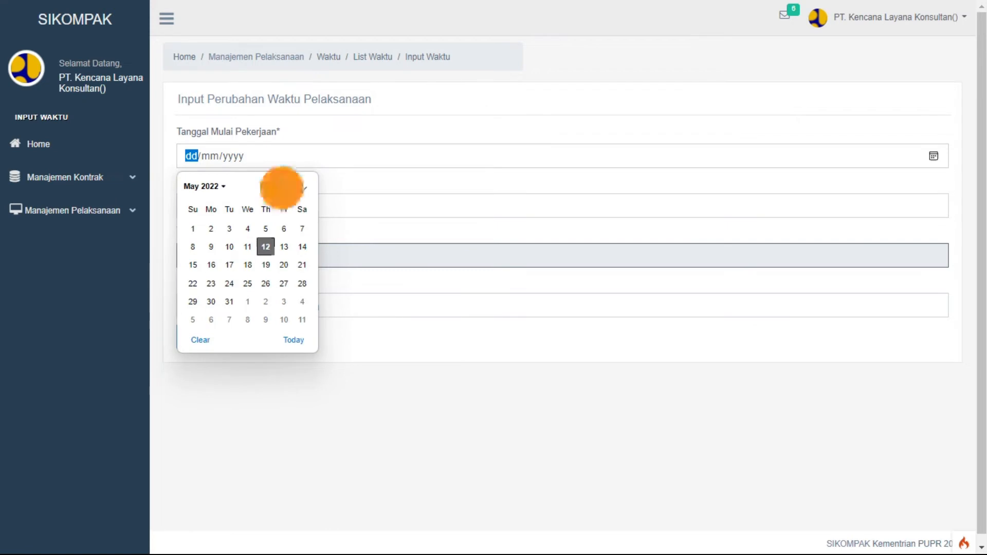
left_click(282, 187)
left_click(282, 187)
left_click(211, 301)
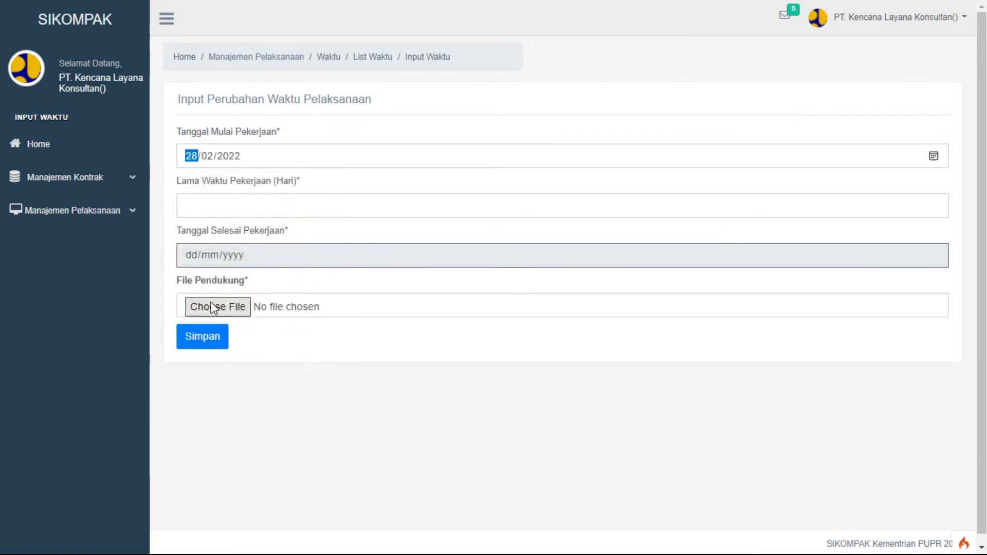
Set Lama Waktu Pekerjaan to 300 days, attach Jawaban Surat Pengajuan Perubahan Waktu Pelaksanaan.pdf as File Pendukung, and save the change
left_click(246, 202)
type("300")
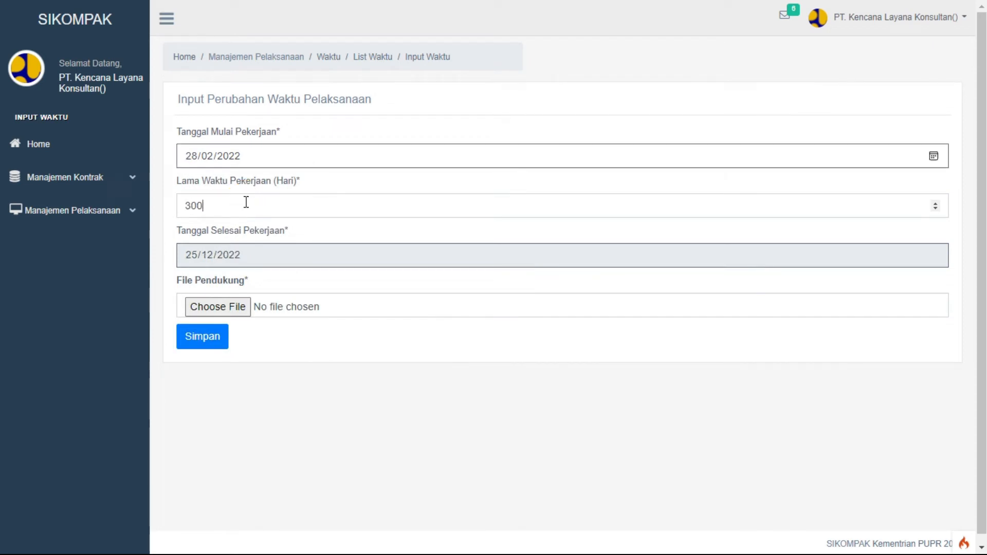
left_click(226, 309)
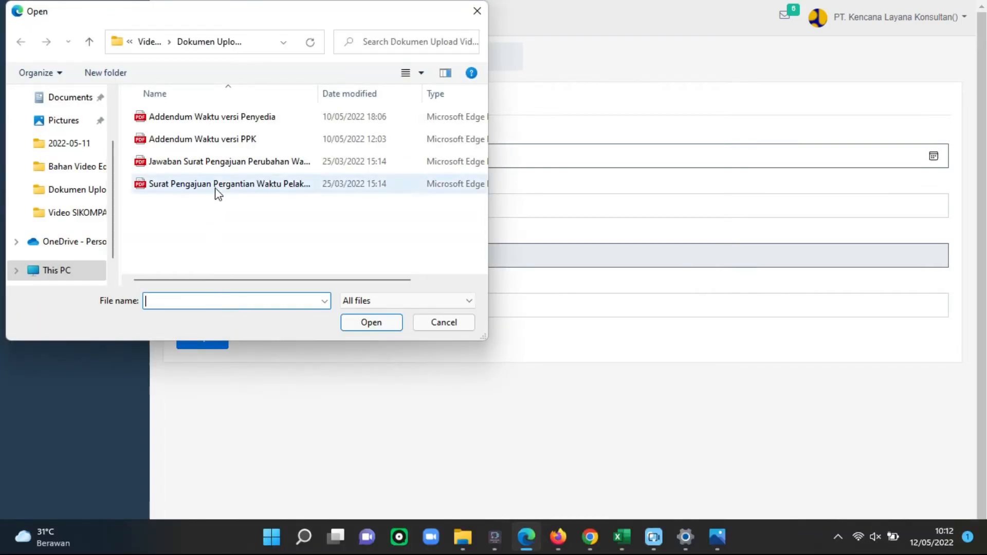
left_click(223, 163)
left_click(379, 322)
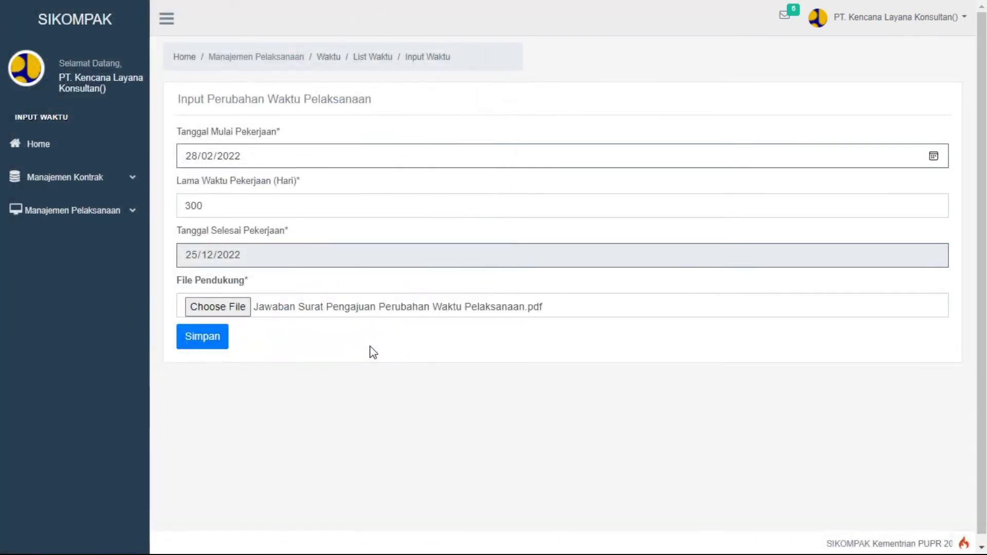
left_click(209, 343)
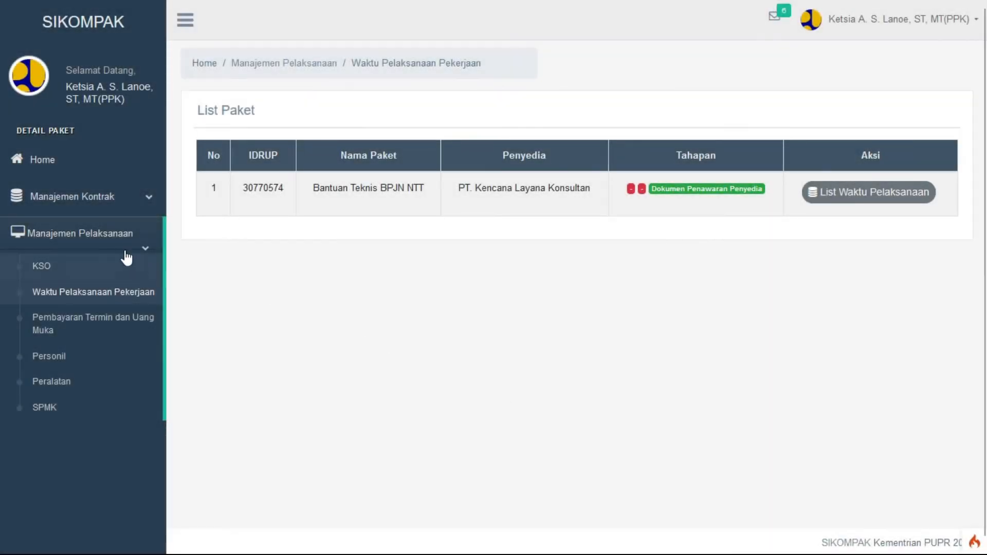
In the PPK account, open the execution time change history for the Bantuan Teknis BPJN NTT package
left_click(124, 242)
left_click(122, 238)
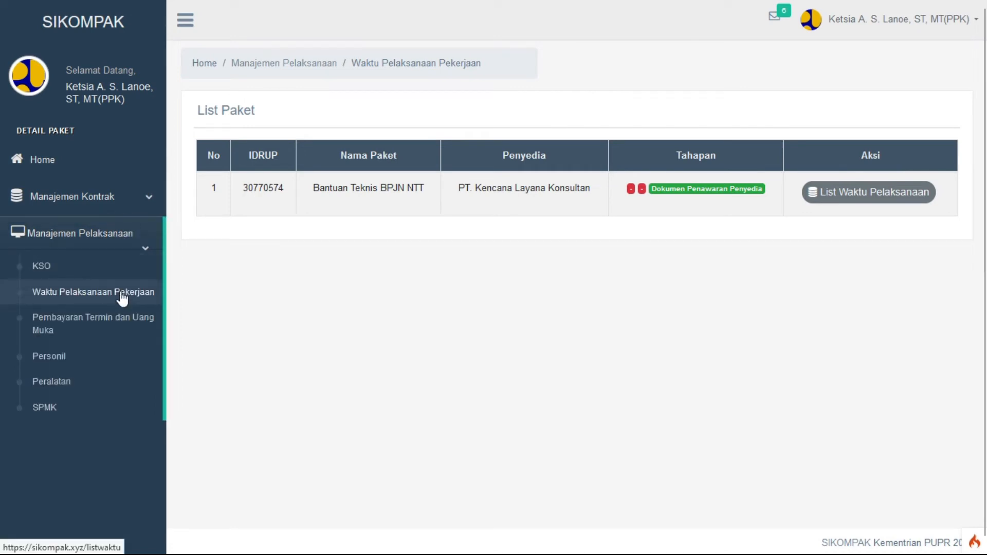
left_click(122, 292)
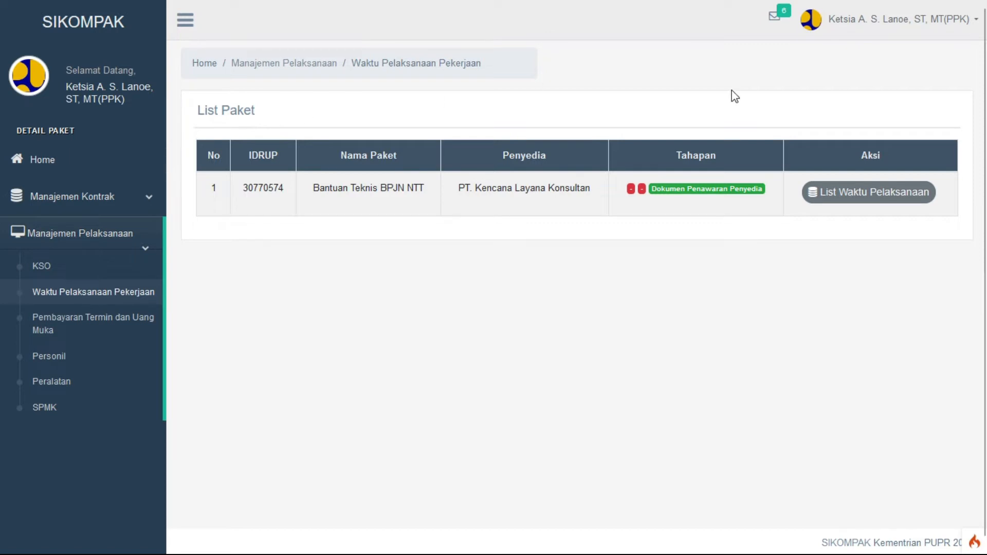
left_click(853, 201)
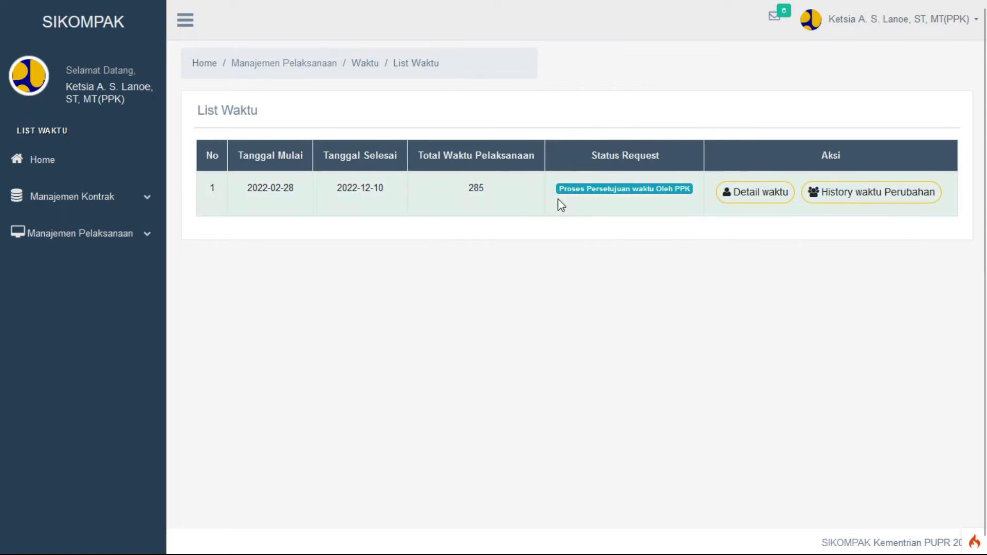
left_click(807, 200)
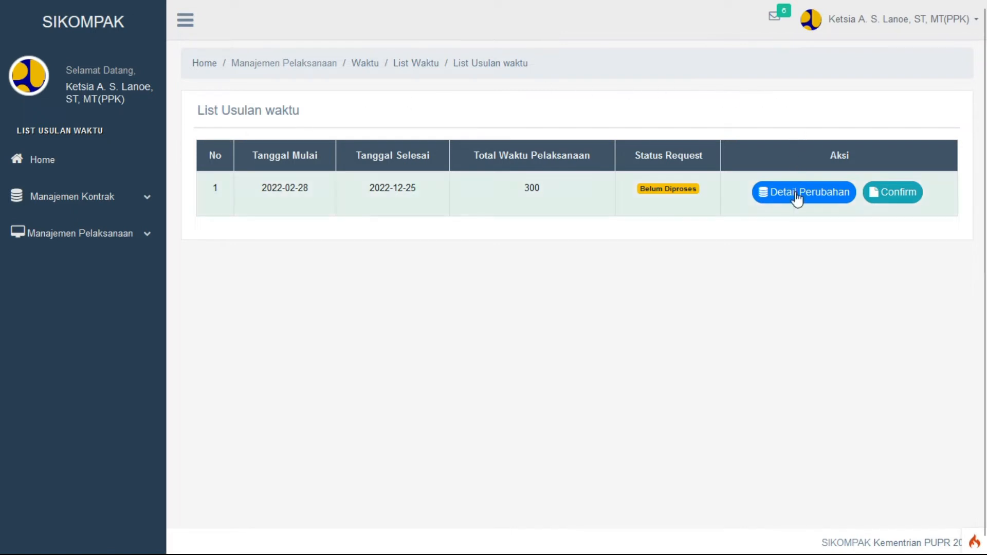
Review the details of the proposed time change, download its supporting file, and return to the proposal list
left_click(796, 201)
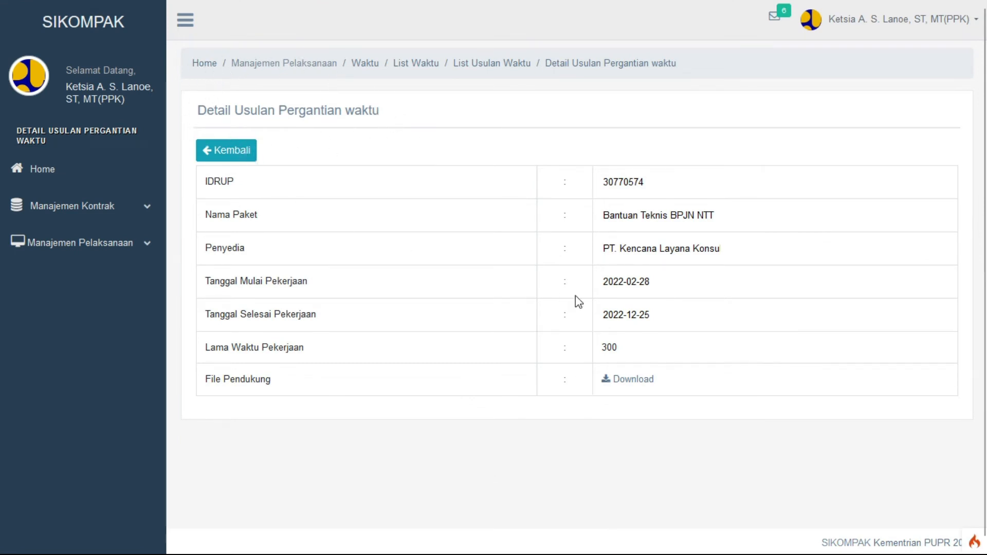
left_click(635, 380)
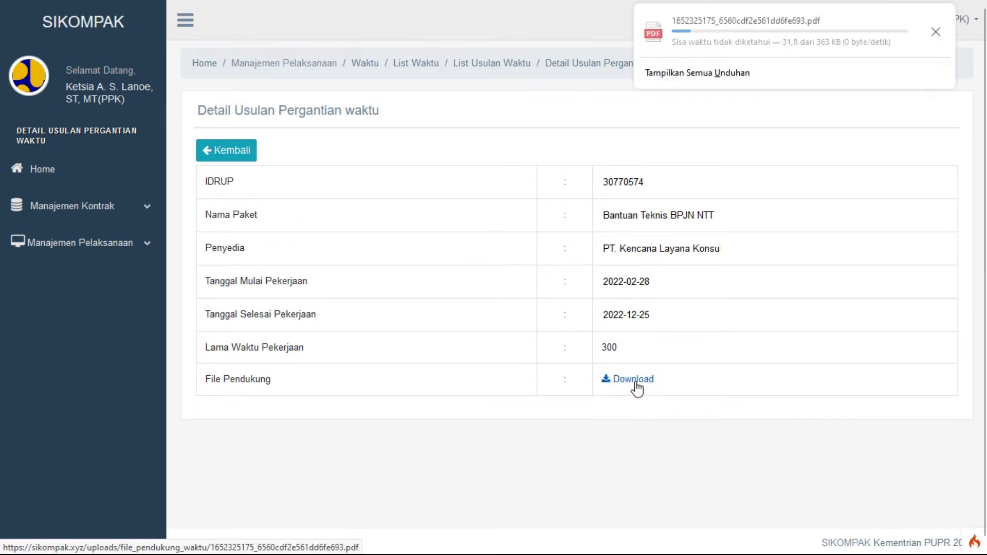
left_click(233, 153)
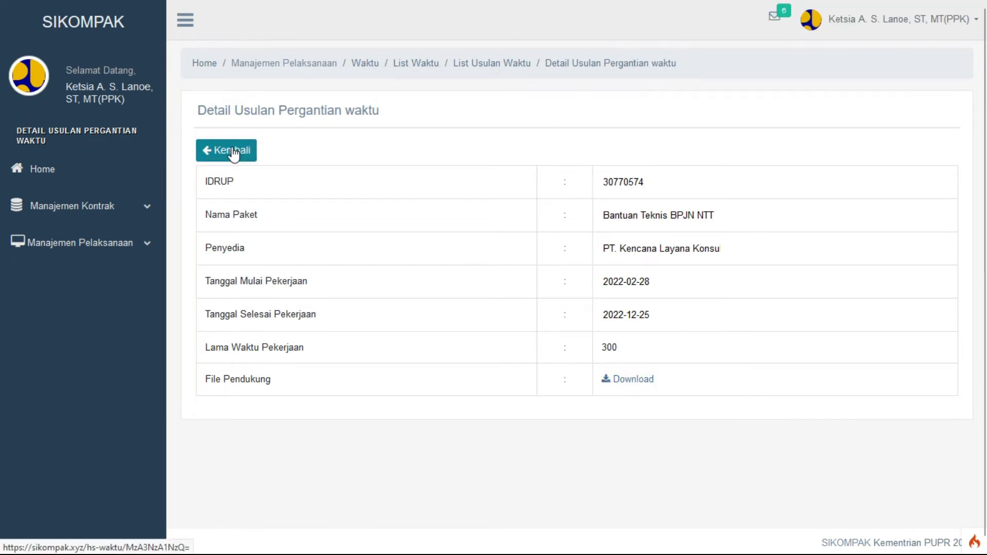
left_click(234, 153)
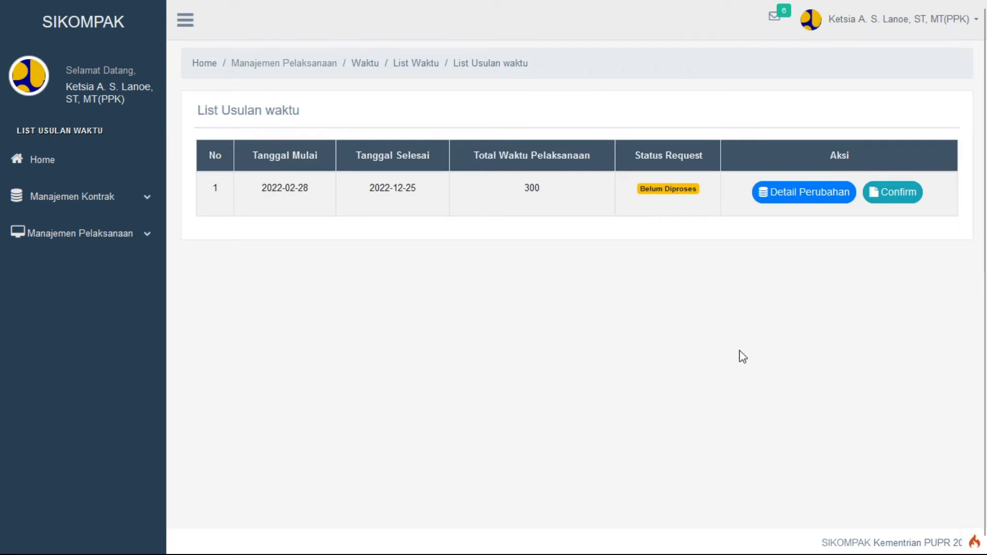
left_click(887, 197)
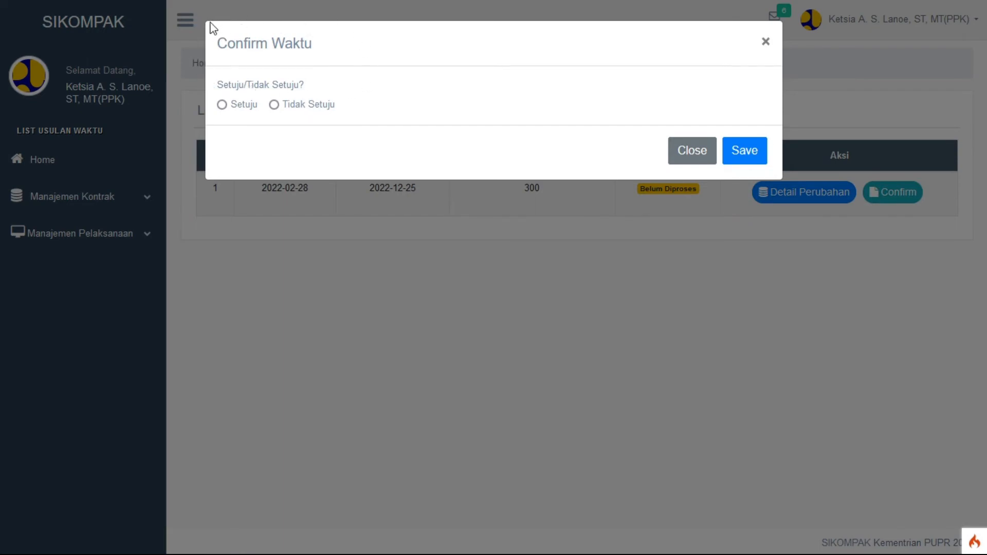
left_click(222, 105)
left_click(691, 151)
left_click(911, 194)
left_click(274, 105)
left_click(711, 146)
Confirm the proposed execution time change with Setuju and save the decision
left_click(903, 194)
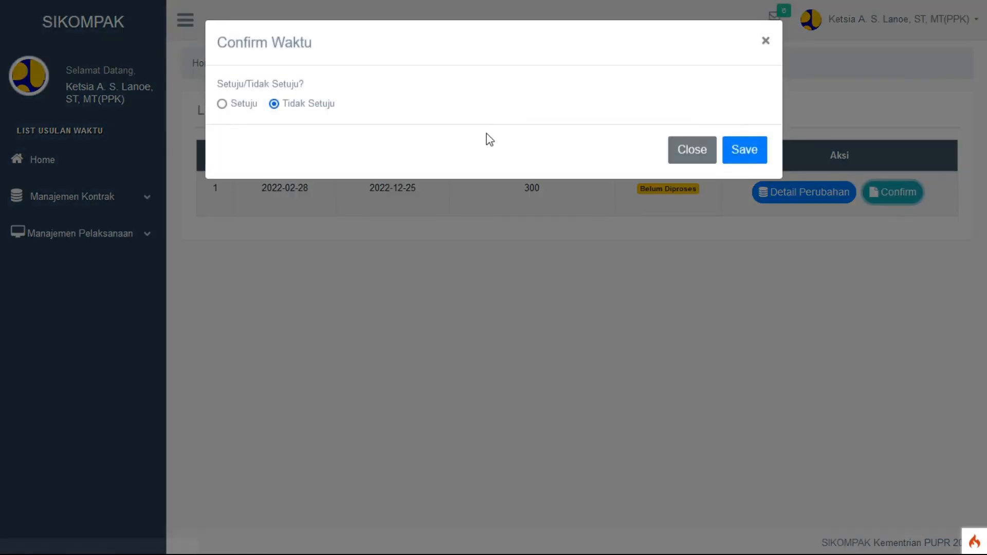
left_click(222, 105)
left_click(745, 151)
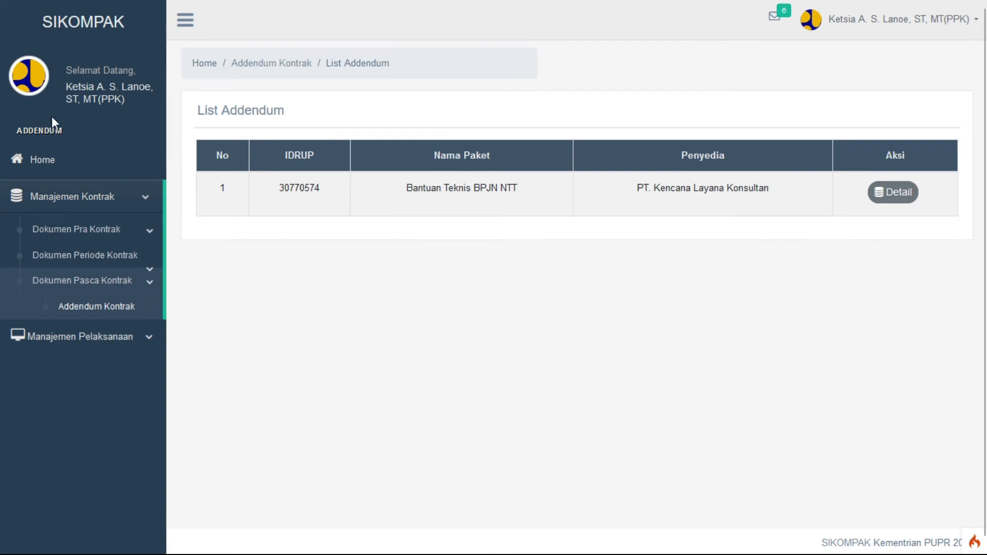
Open the Waktu section of the contract addendum details for the Bantuan Teknis BPJN NTT package
left_click(146, 195)
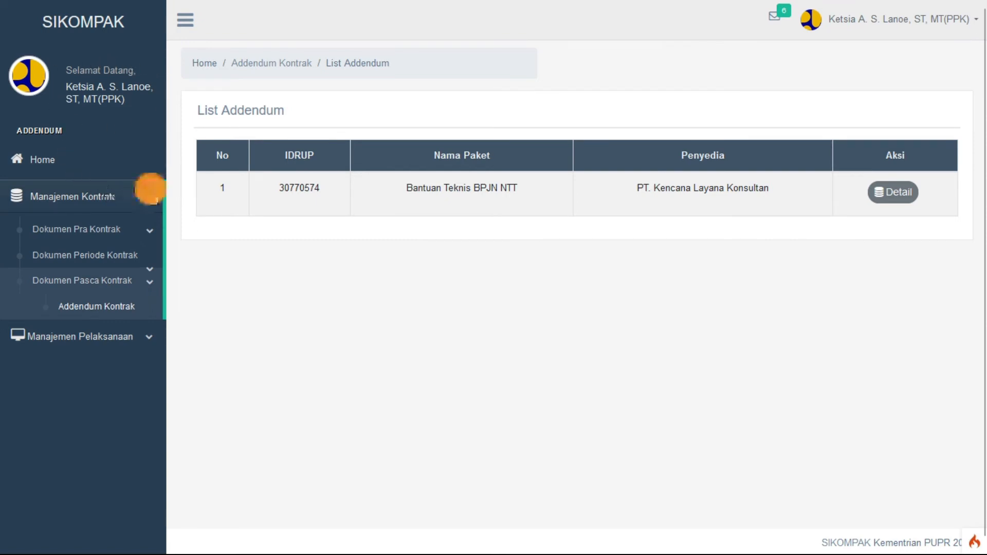
left_click(148, 195)
left_click(150, 288)
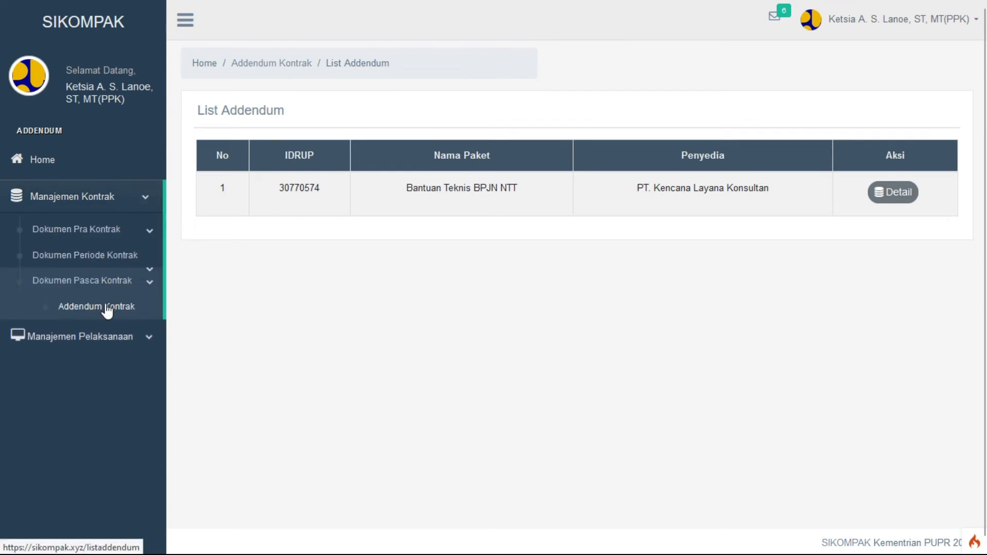
left_click(106, 307)
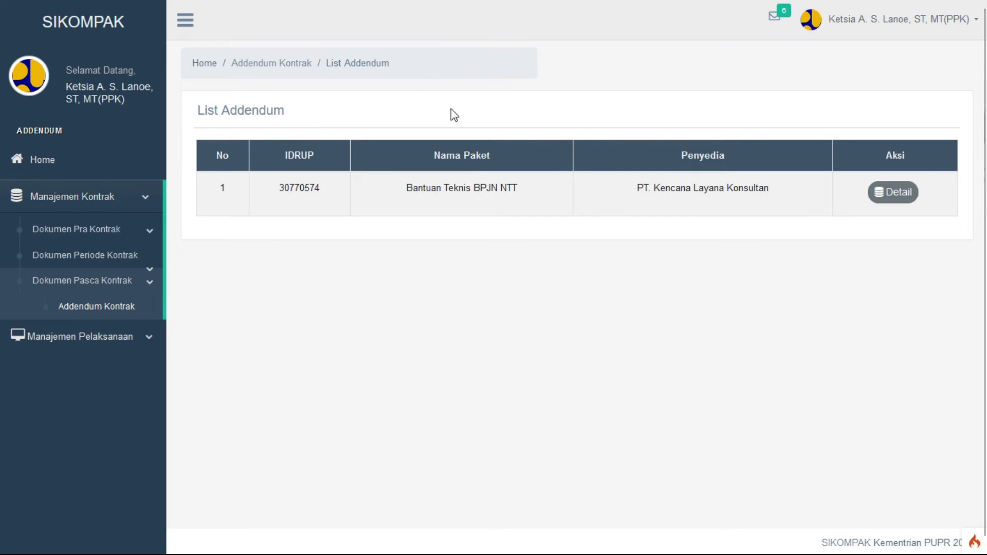
left_click(878, 203)
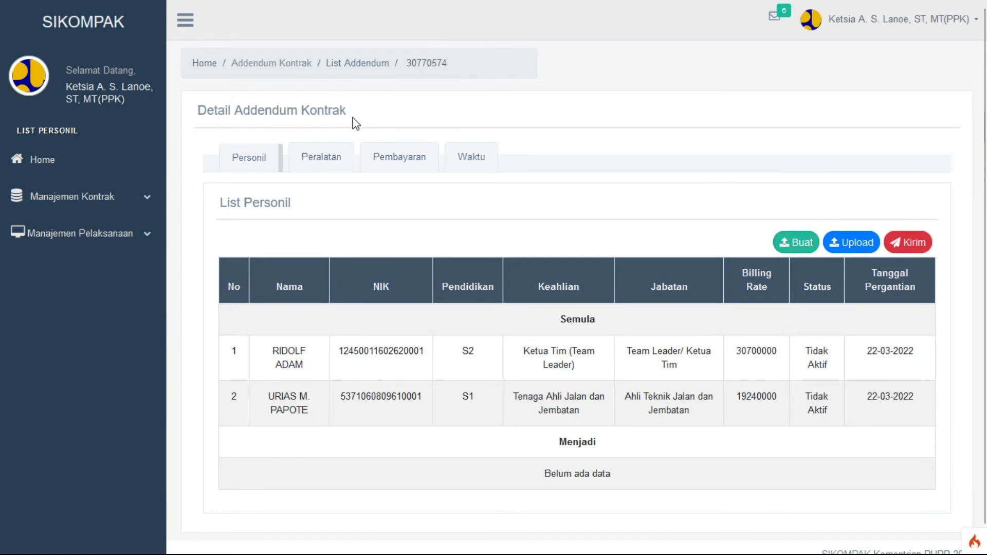
left_click(471, 158)
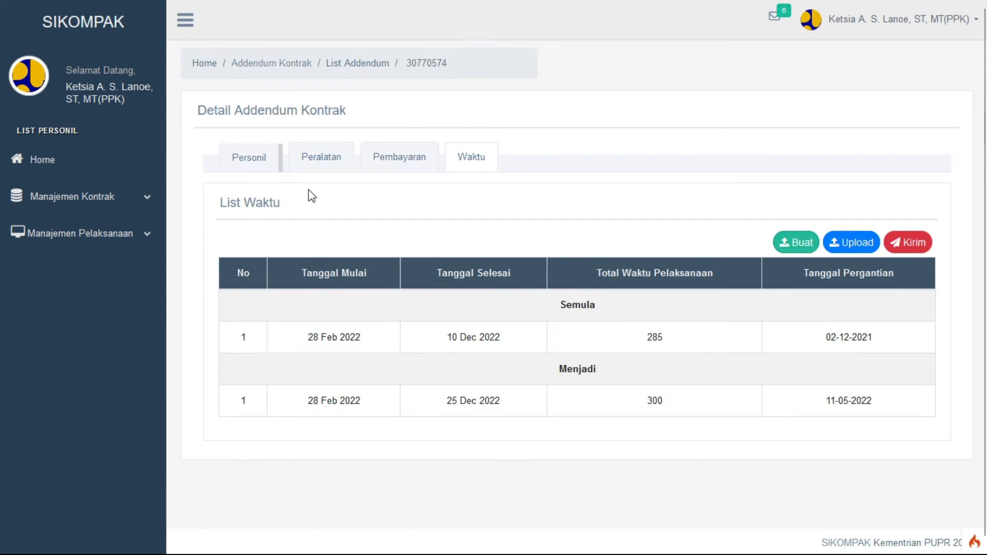
Create the time addendum document with Nomor Addendum set to 22/ADM/V/2022
left_click(785, 242)
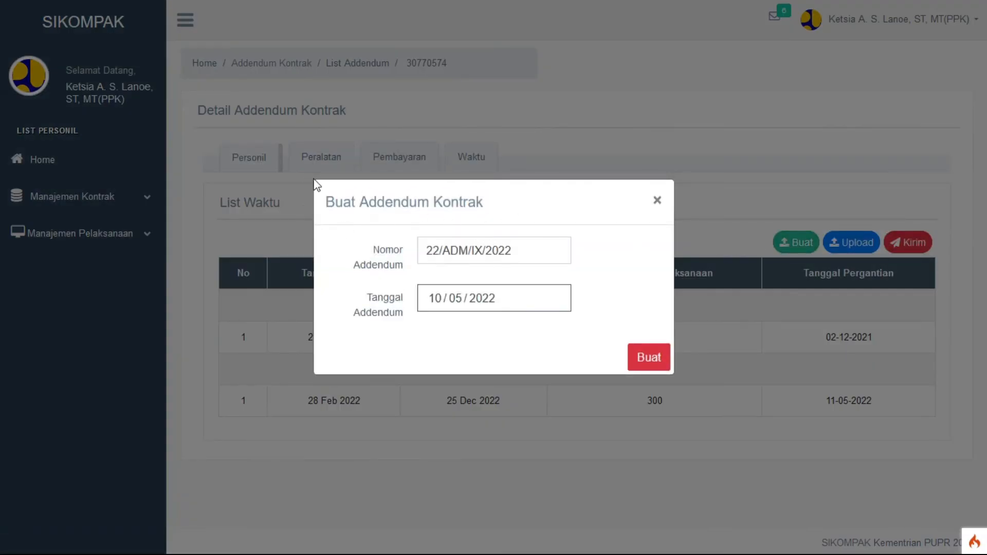
left_click(482, 250)
key("BackSpace")
key("BackSpace")
type("V")
left_click(650, 360)
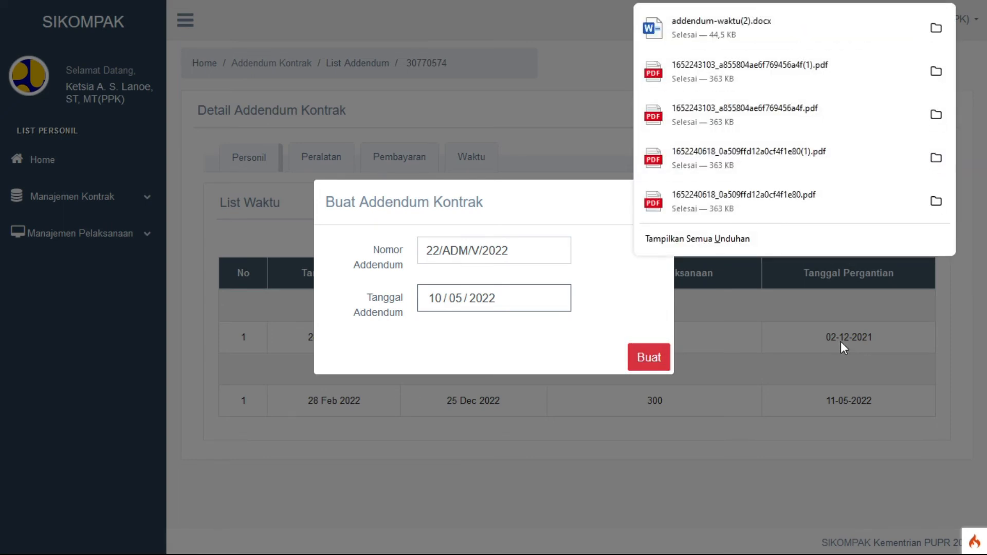
Open the downloaded addendum-waktu(2).docx in Word and review the addendum's contents through its last pages
left_click(673, 30)
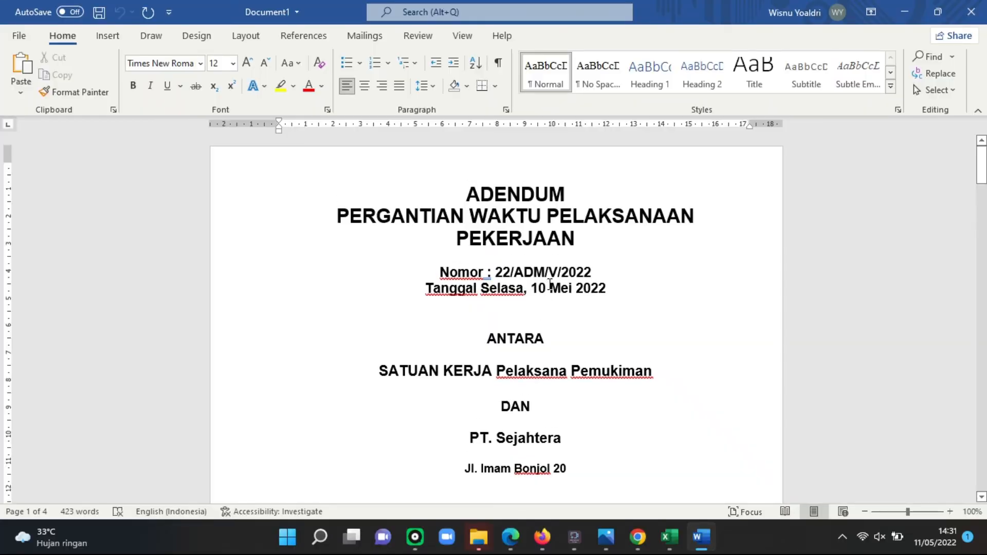
scroll(550, 285, "down", 4)
scroll(551, 284, "down", 11)
scroll(551, 284, "down", 10)
scroll(551, 285, "down", 13)
scroll(551, 286, "down", 12)
scroll(552, 287, "up", 2)
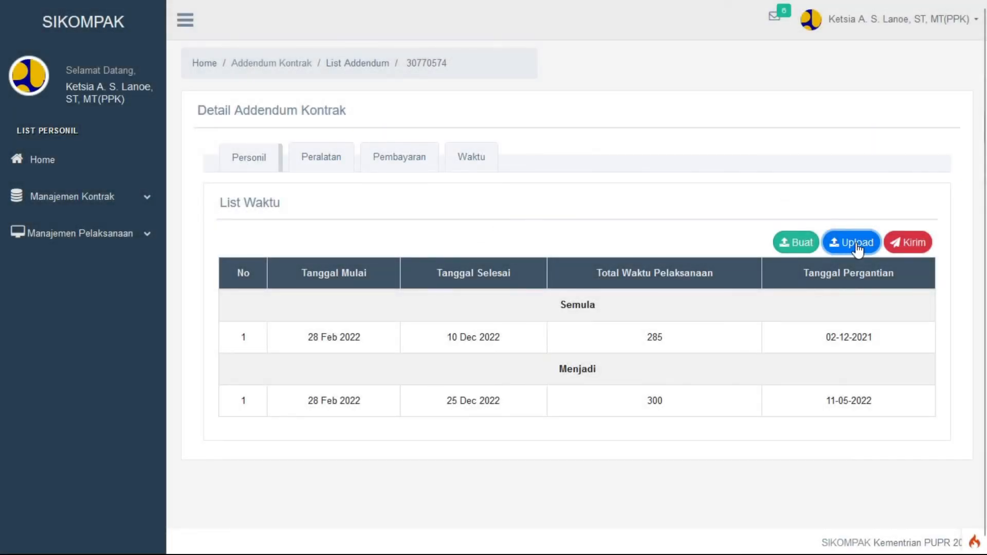
Back in SIKOMPAK, upload Addendum Waktu versi PPK.pdf as the signed time addendum
left_click(856, 245)
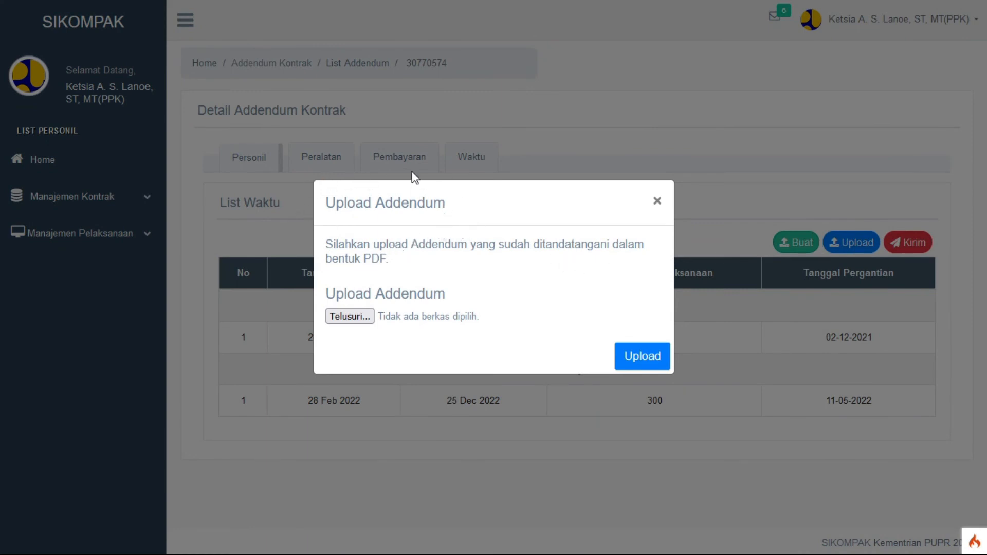
left_click(351, 316)
left_click(279, 138)
left_click(379, 328)
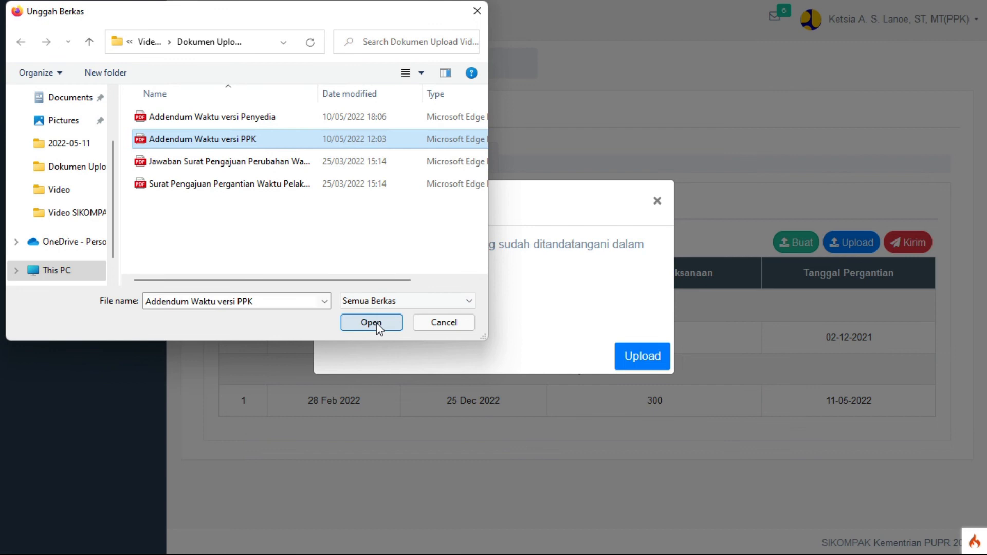
left_click(379, 328)
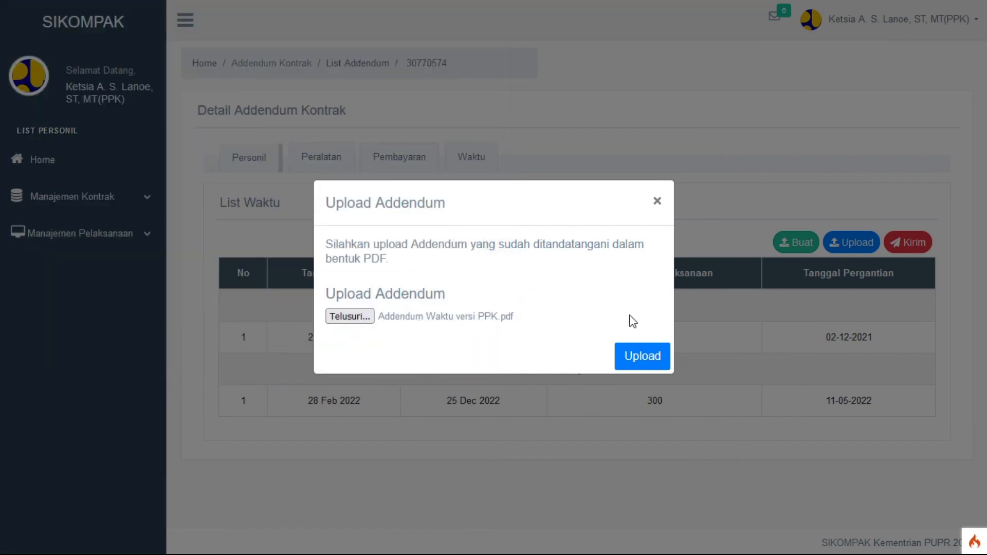
left_click(637, 355)
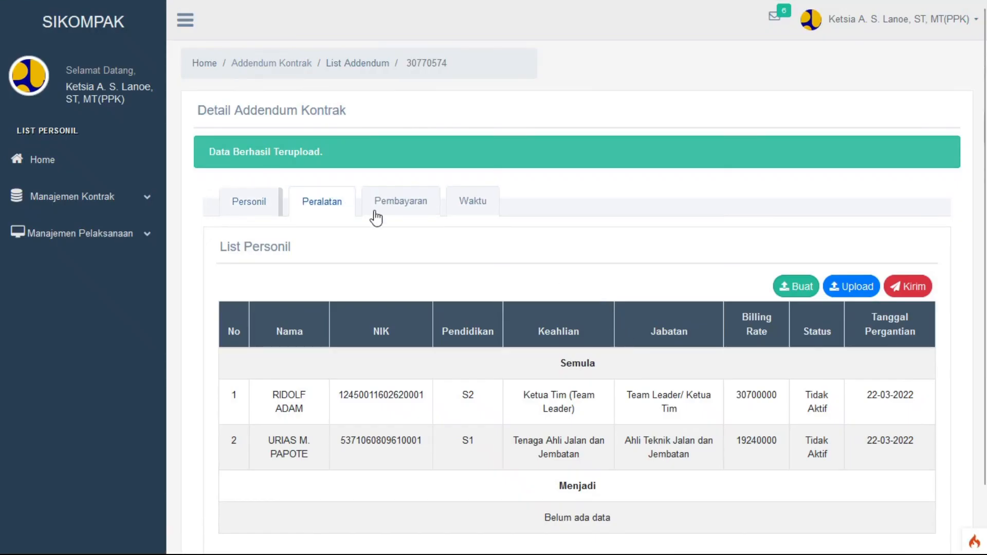
Send the time addendum with Tidak chosen for adding recipients, and return to the Waktu list
left_click(457, 204)
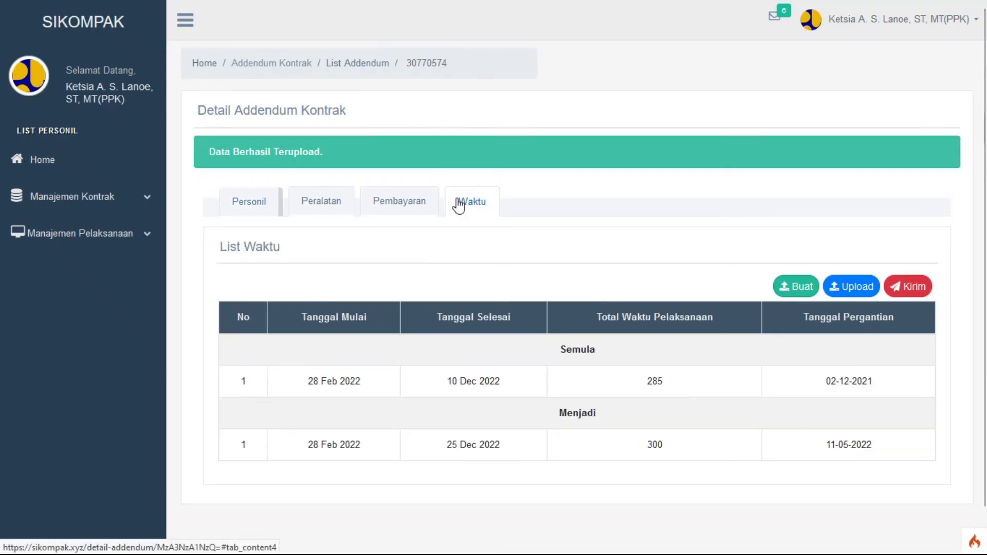
left_click(909, 289)
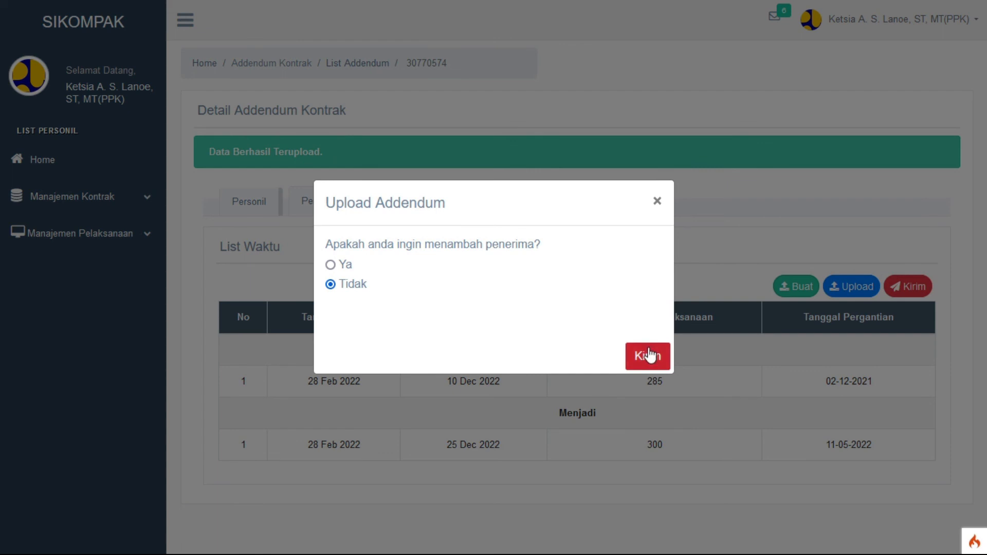
left_click(332, 266)
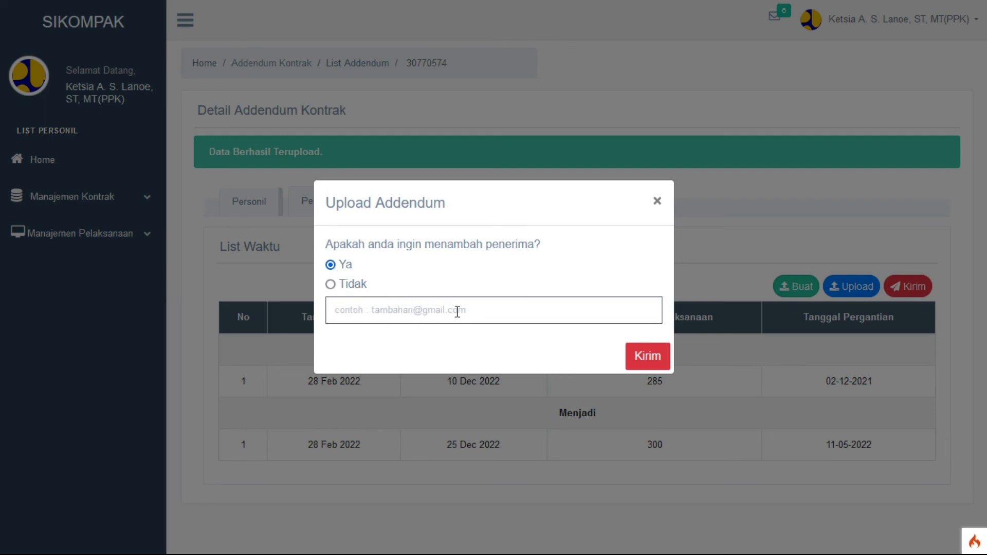
left_click(331, 284)
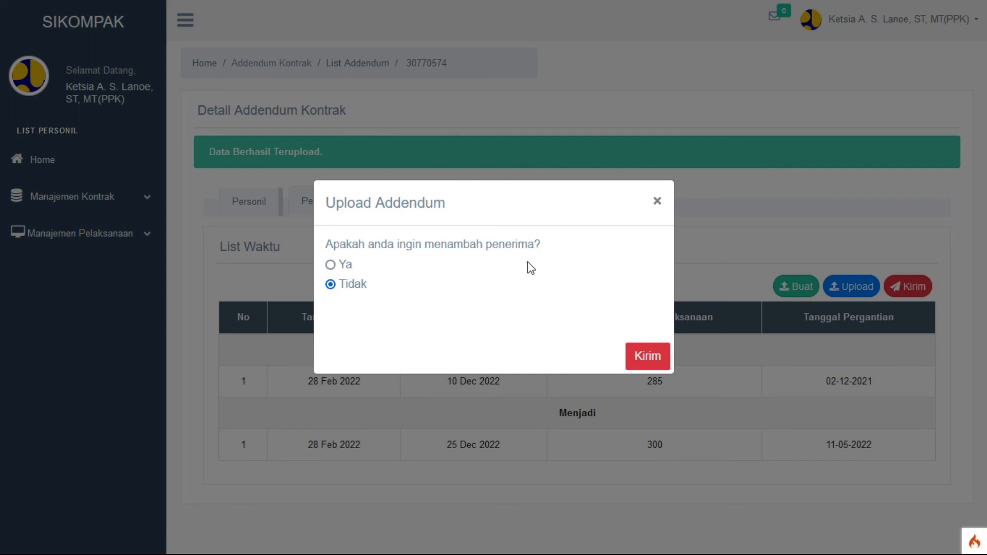
left_click(651, 356)
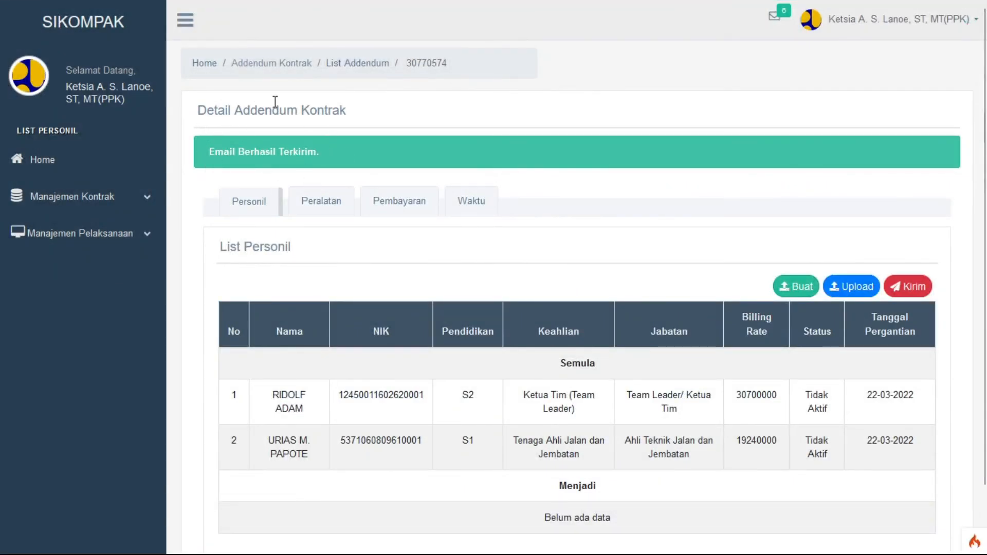
left_click(478, 198)
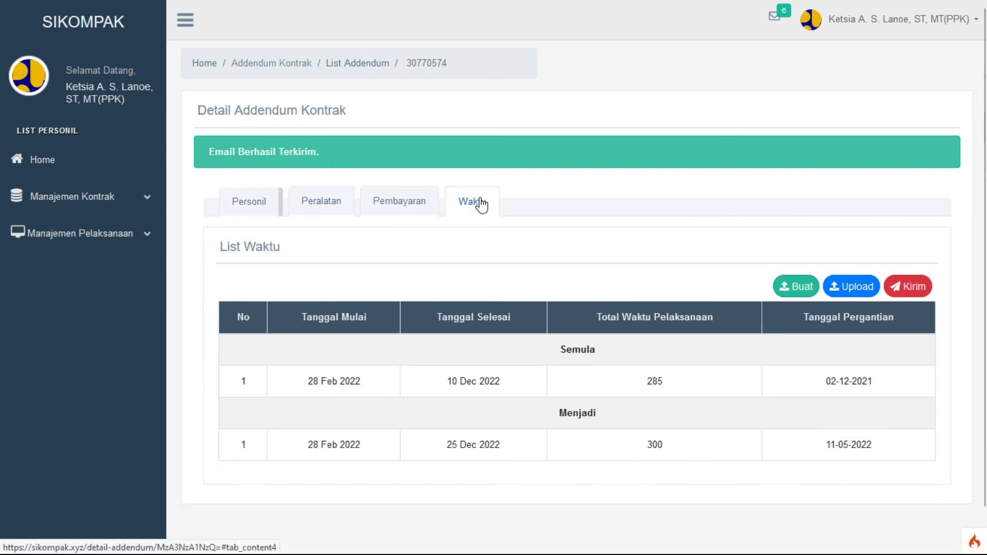